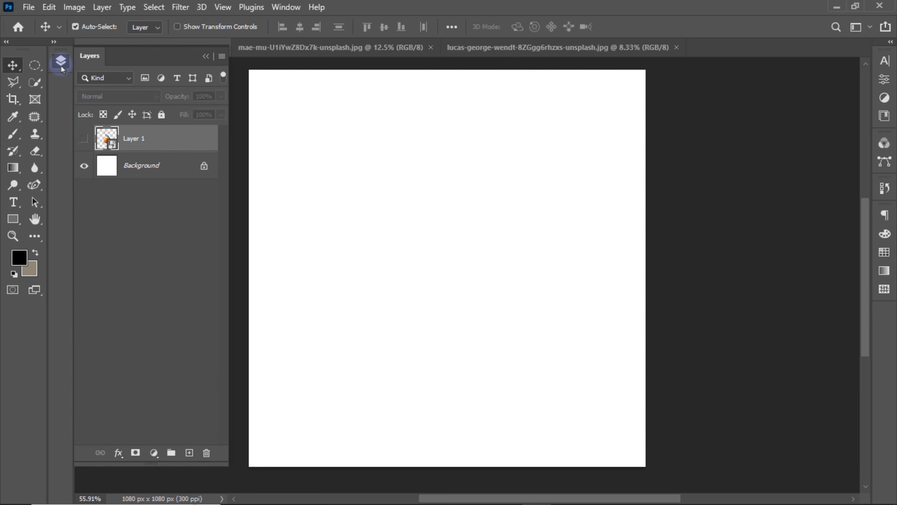
- Show the orange fruit layer, move it slightly down and scale it proportionally to about 121%
click(84, 141)
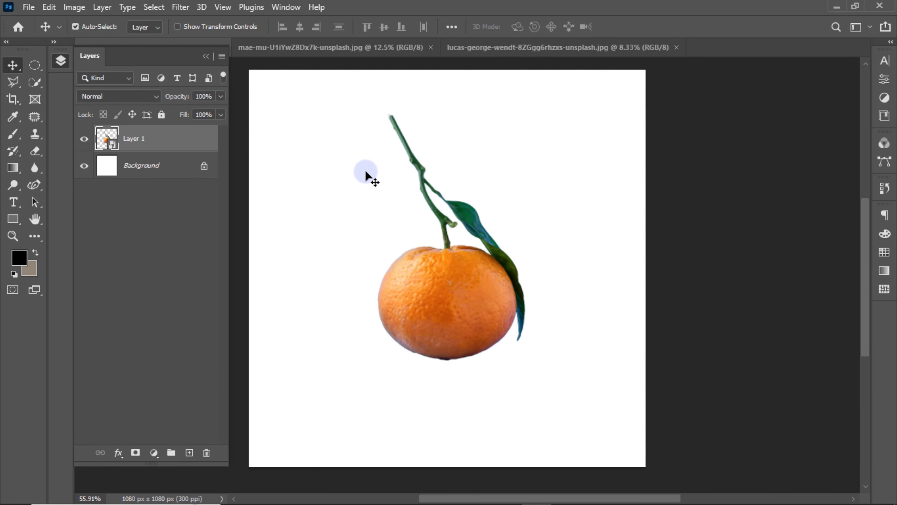
click(205, 56)
drag(447, 284, 447, 288)
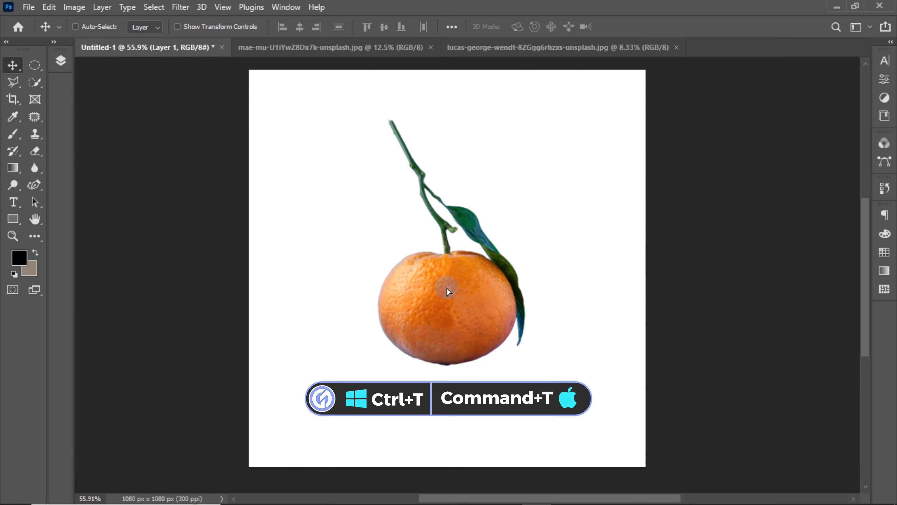
key(ctrl+t)
drag(529, 245, 551, 251)
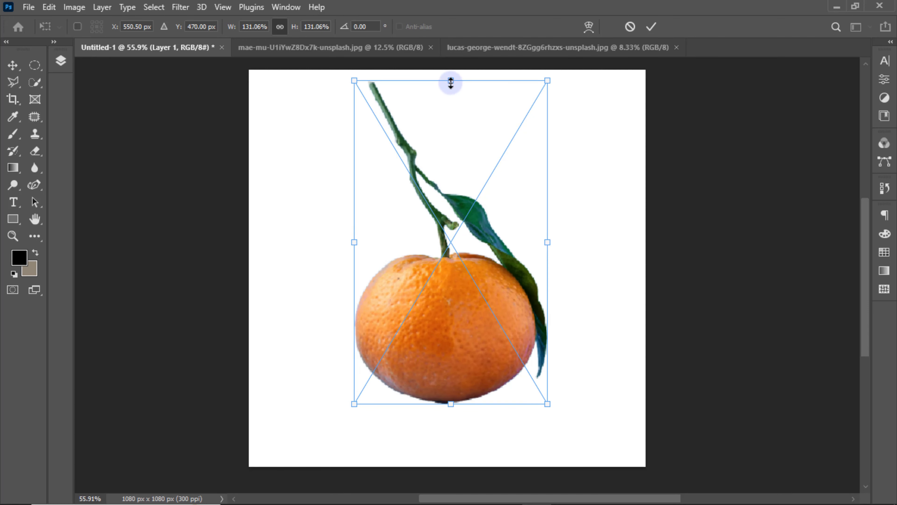
drag(450, 83, 450, 104)
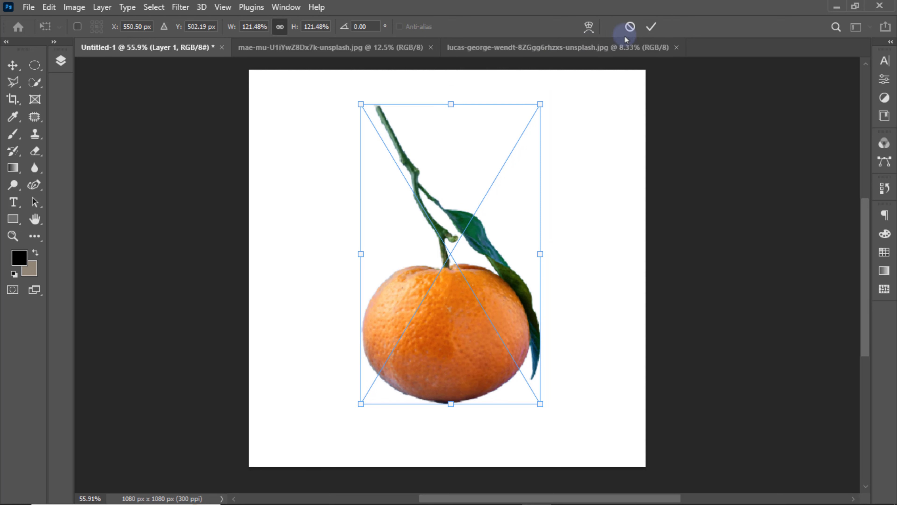
click(651, 27)
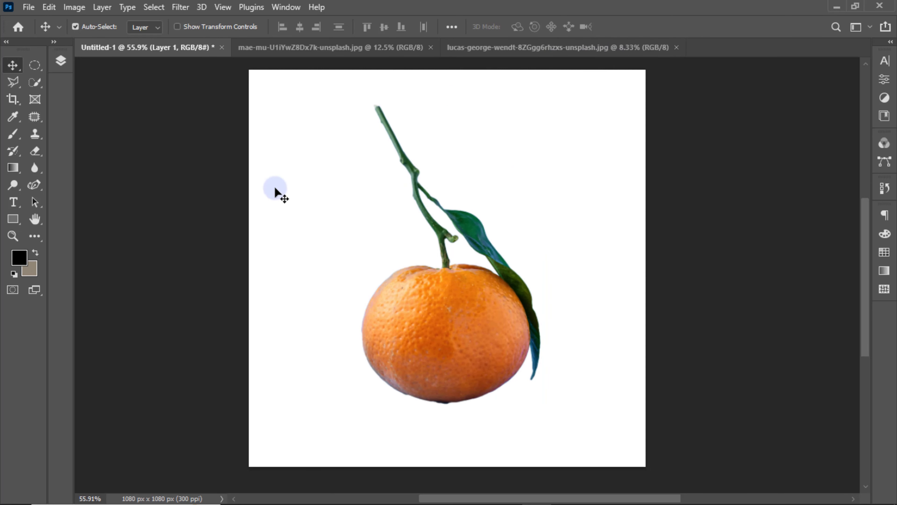
- Add a gradient fill layer directly above the Background, starting from the Foreground to Background preset
click(61, 63)
click(149, 165)
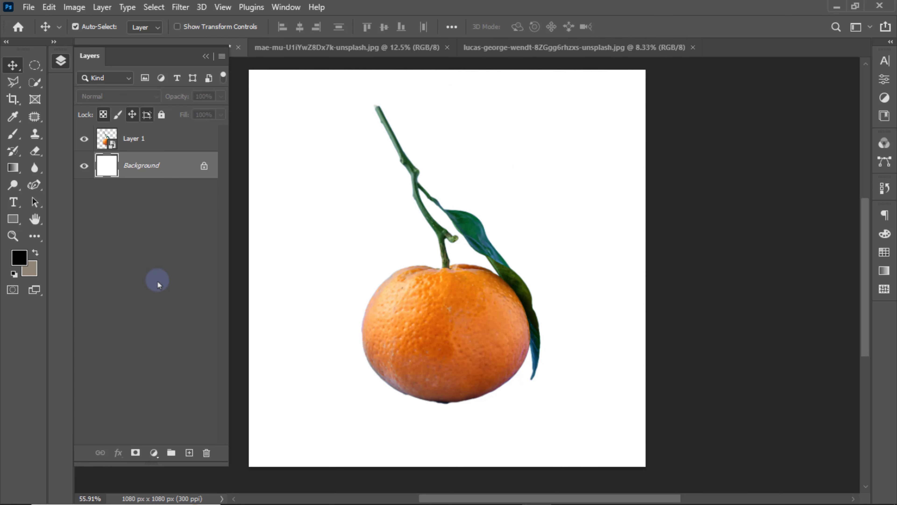
click(153, 453)
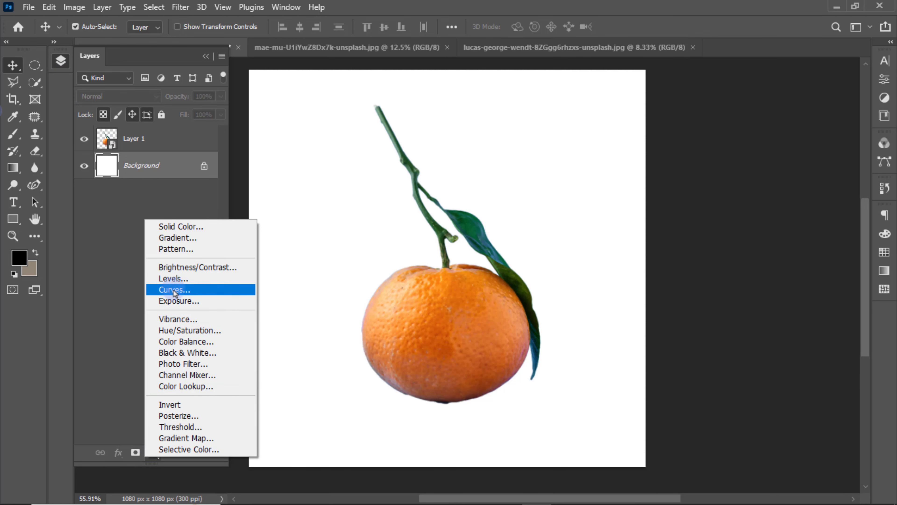
click(177, 240)
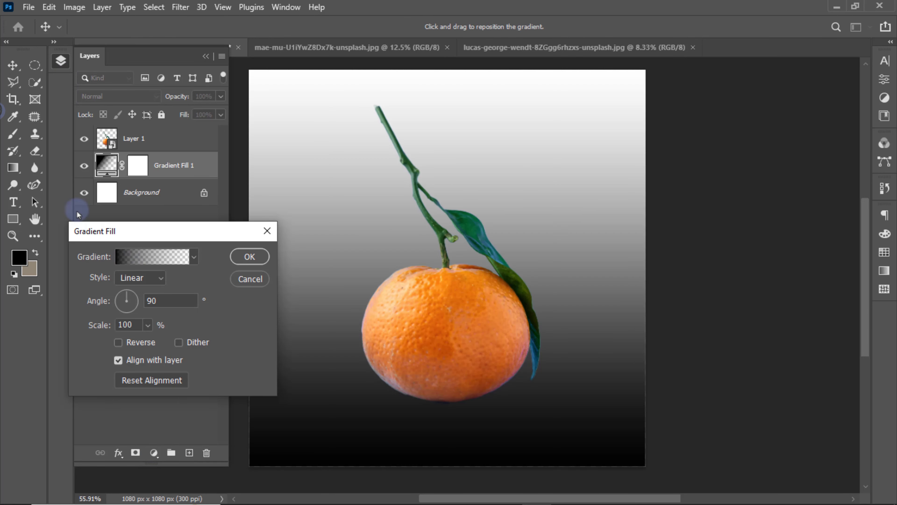
click(152, 257)
click(31, 134)
click(50, 156)
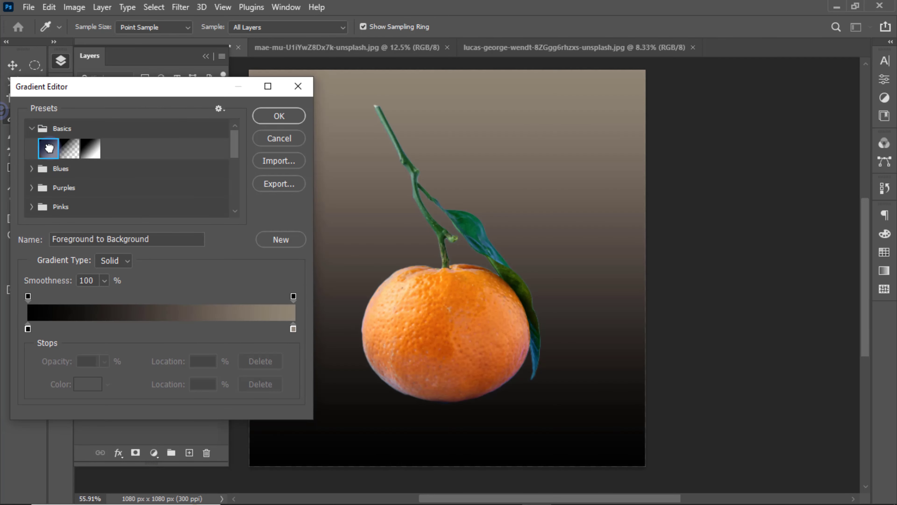
- Set the gradient's start colour to bright orange ff6405, sampling the fruit and raising the brightness to 100%
click(31, 327)
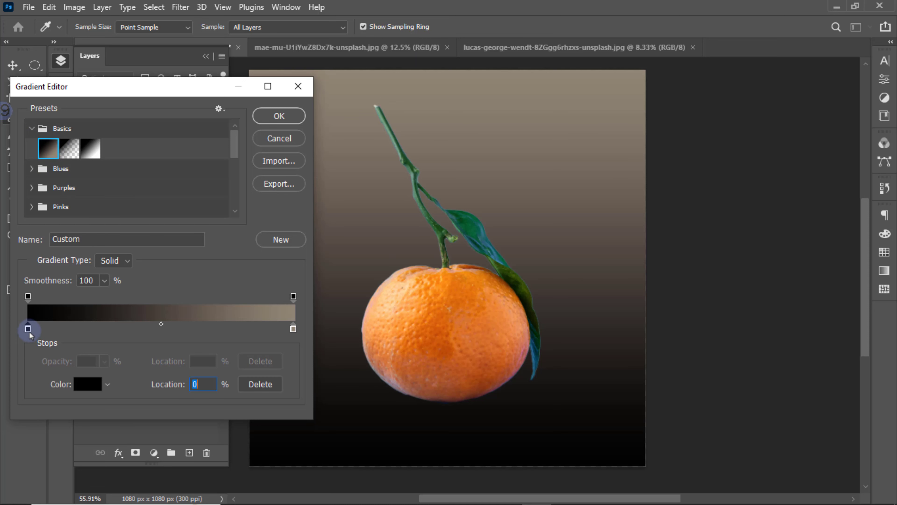
click(89, 384)
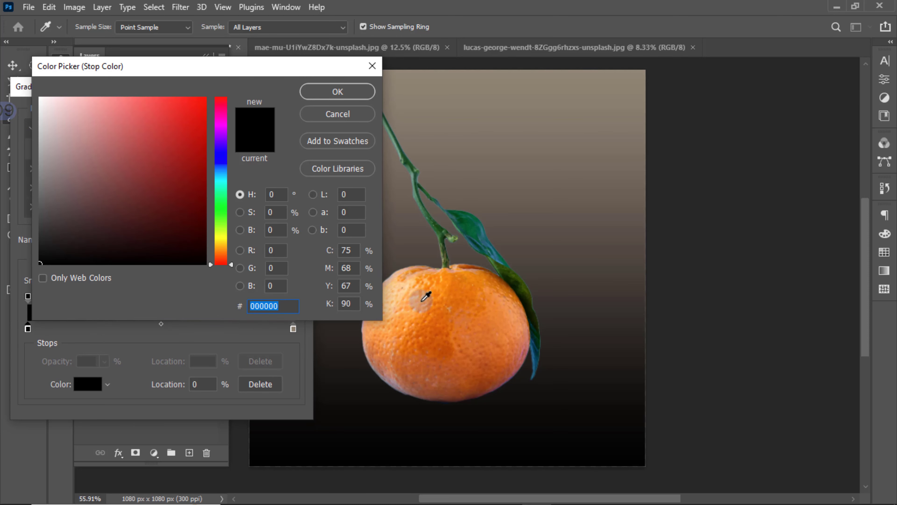
click(440, 329)
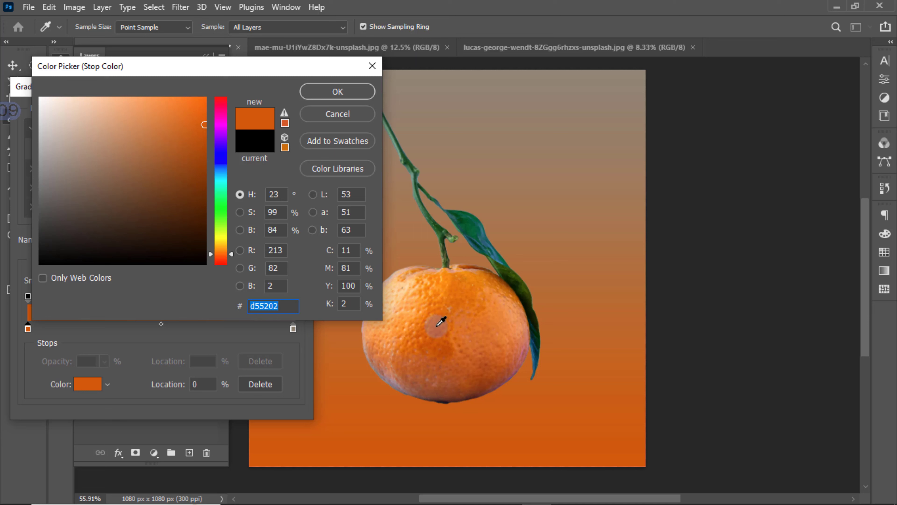
drag(204, 116, 204, 90)
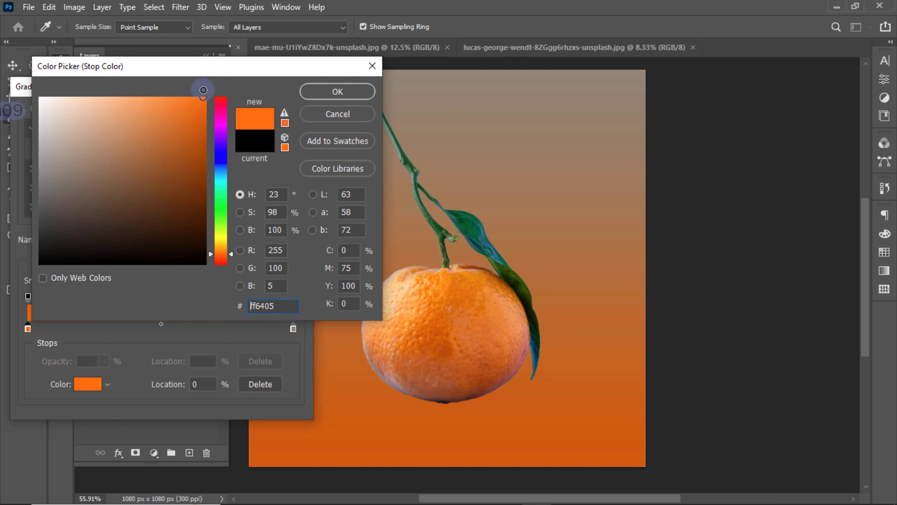
click(328, 92)
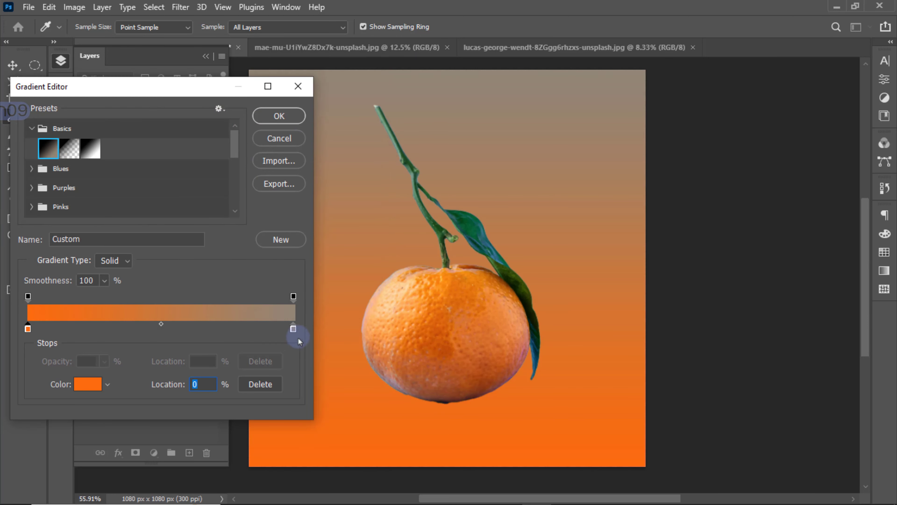
- Set the gradient's end stop to light peach fbb688 sampled from the fruit's highlight, and accept the gradient
click(88, 384)
click(399, 273)
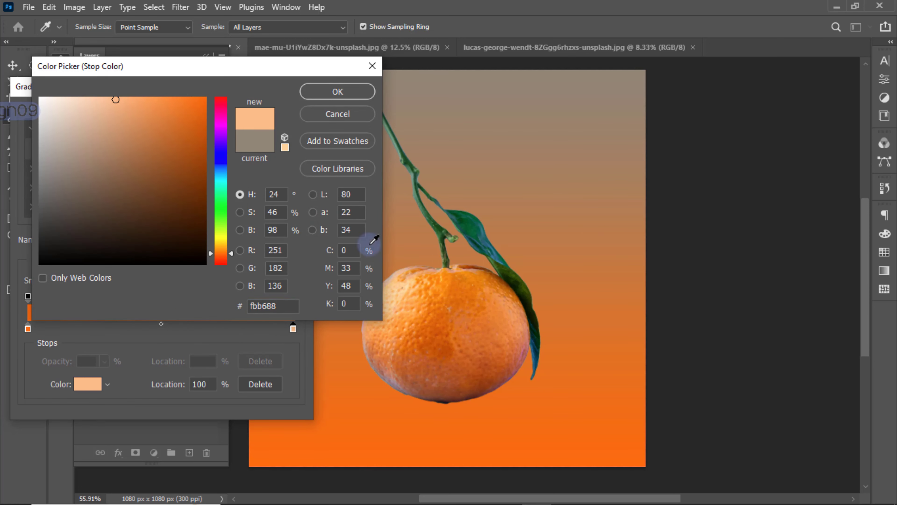
click(312, 93)
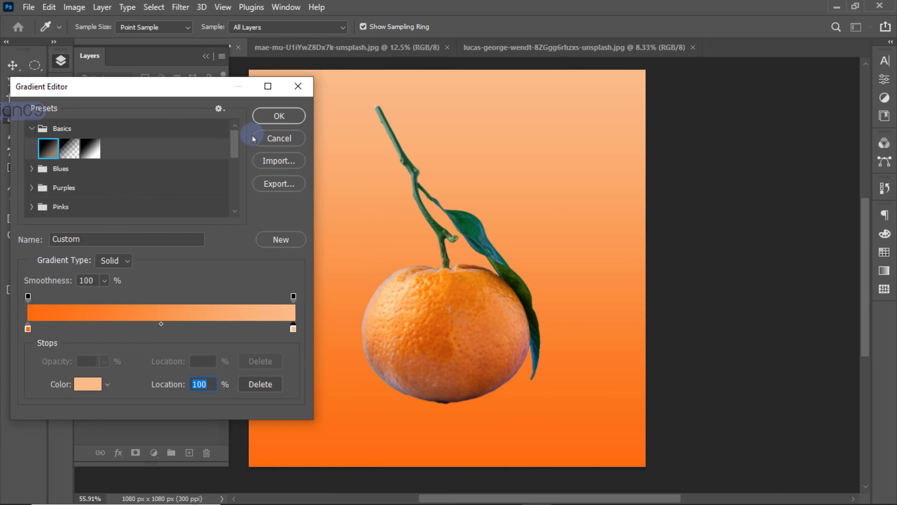
click(274, 116)
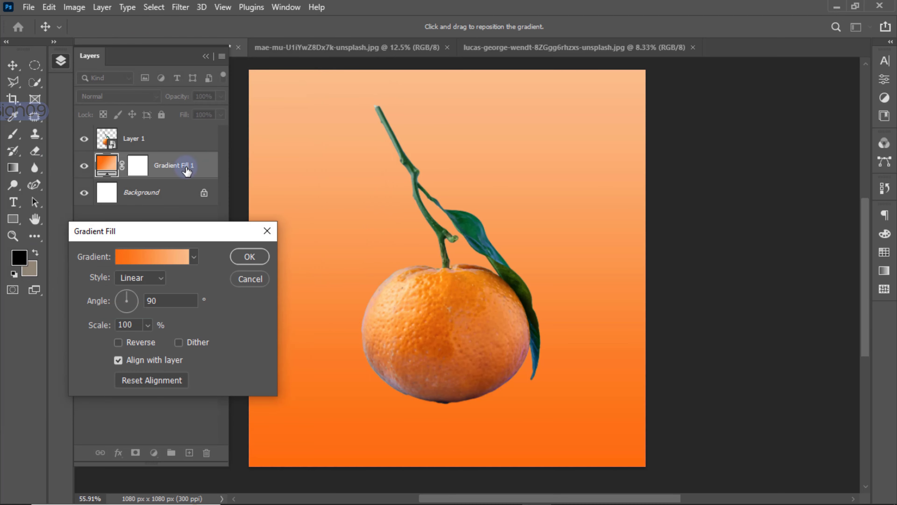
- Make the gradient fill radial, reversed and dithered at 200% scale, and apply it
click(140, 282)
click(138, 300)
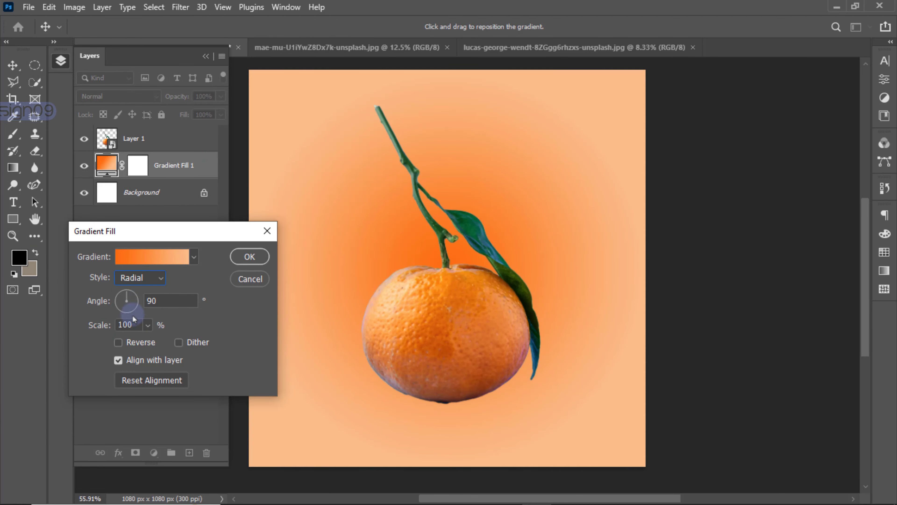
click(123, 347)
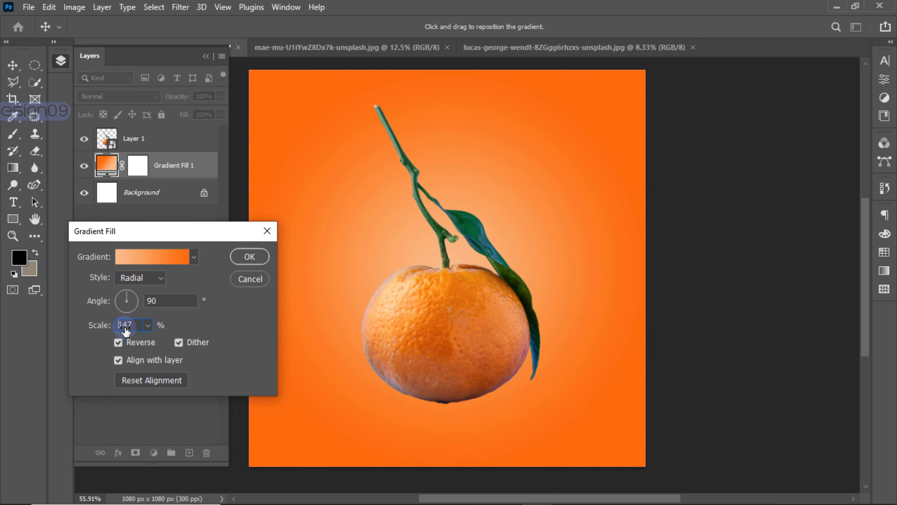
drag(125, 331, 134, 331)
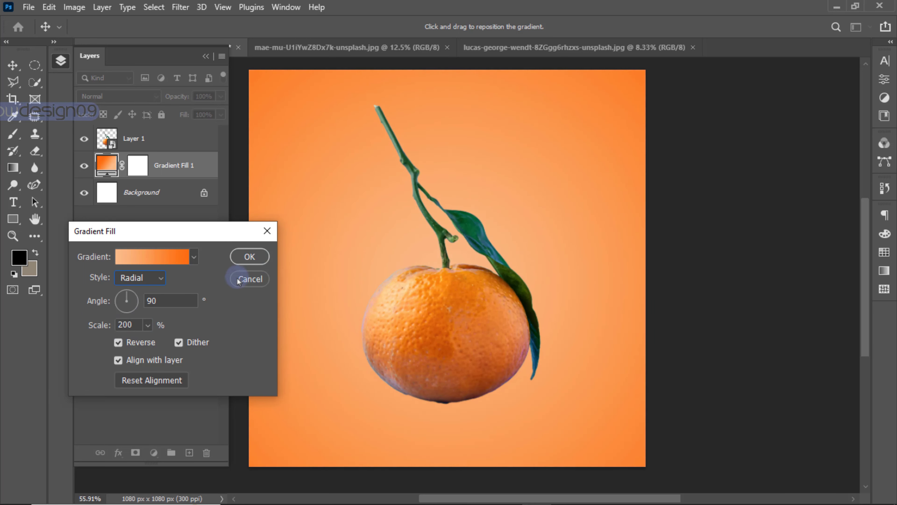
click(249, 256)
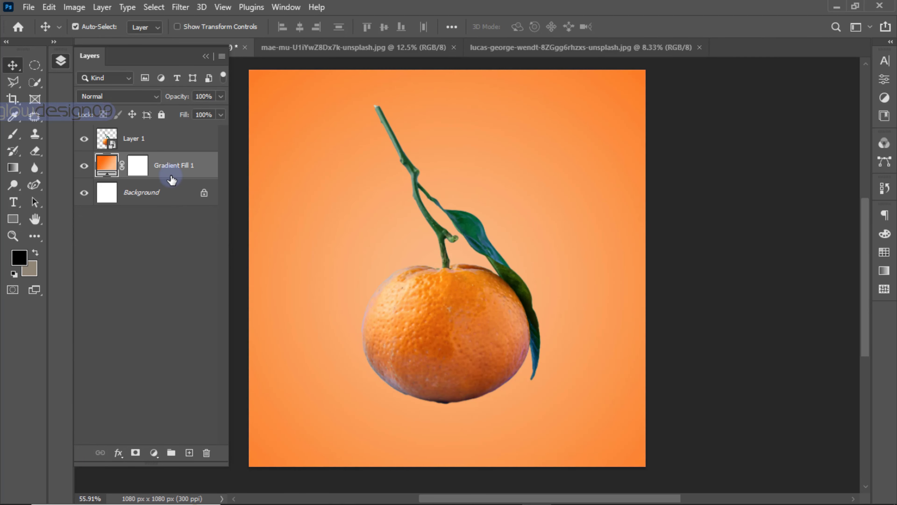
- Duplicate Layer 1, rasterize the copy and hide the original layer
drag(171, 144, 188, 452)
right_click(170, 147)
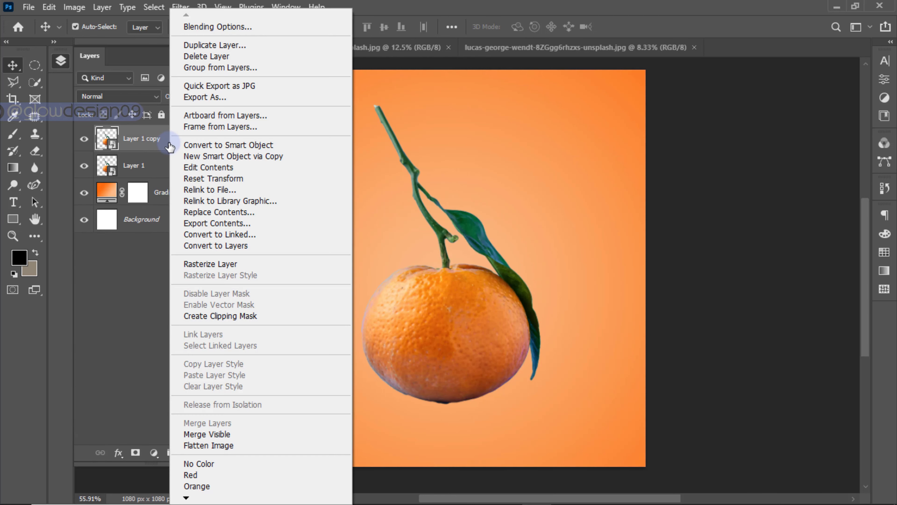
click(218, 264)
click(83, 165)
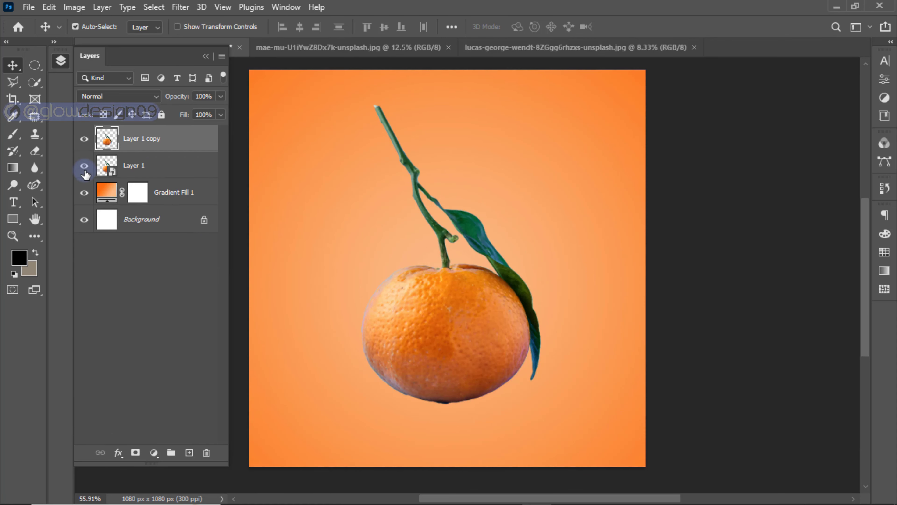
- Desaturate the rasterized fruit copy and set its blend mode to Screen
click(74, 7)
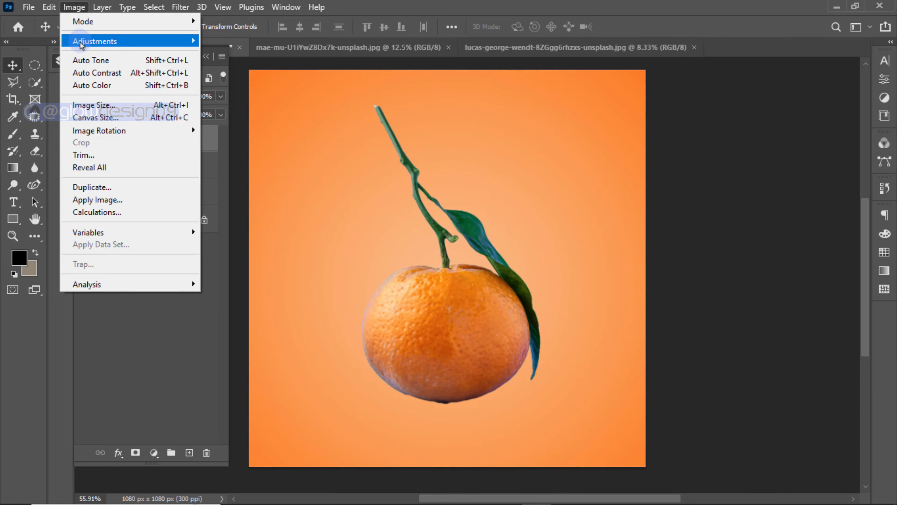
mouse_move(82, 44)
click(249, 295)
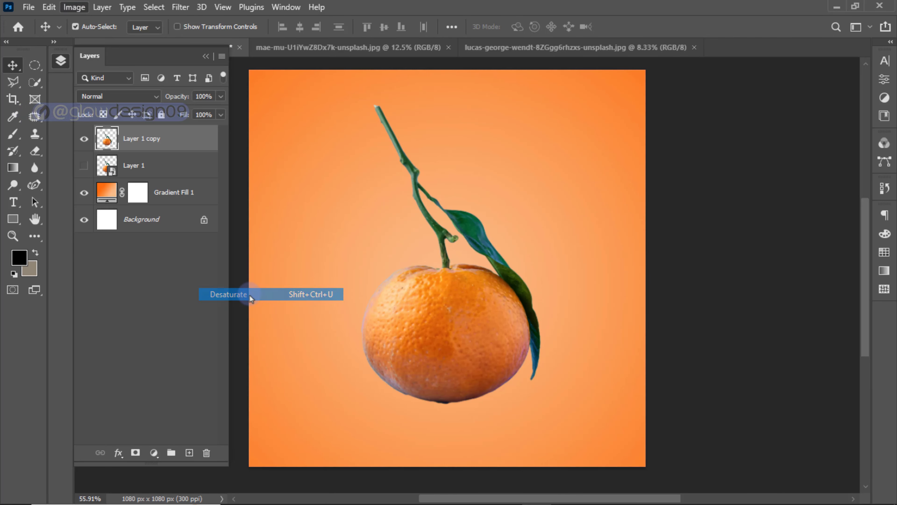
click(140, 97)
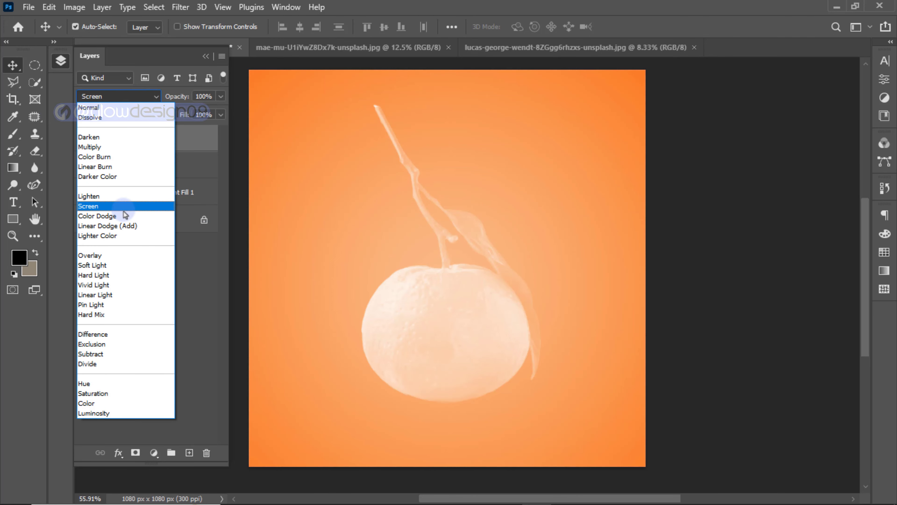
click(123, 210)
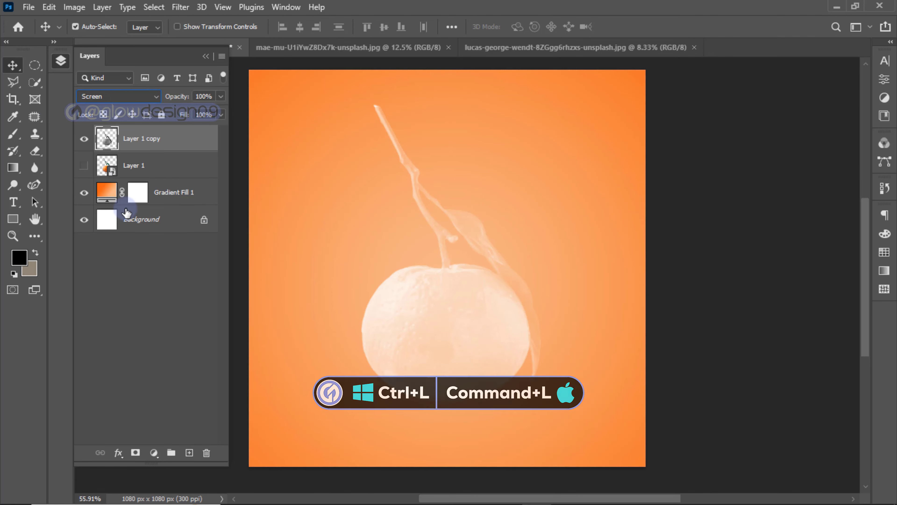
- Apply Levels to the fruit copy with input values 44, 1.18 and 207
key(ctrl+l)
drag(73, 271, 101, 272)
drag(239, 273, 148, 271)
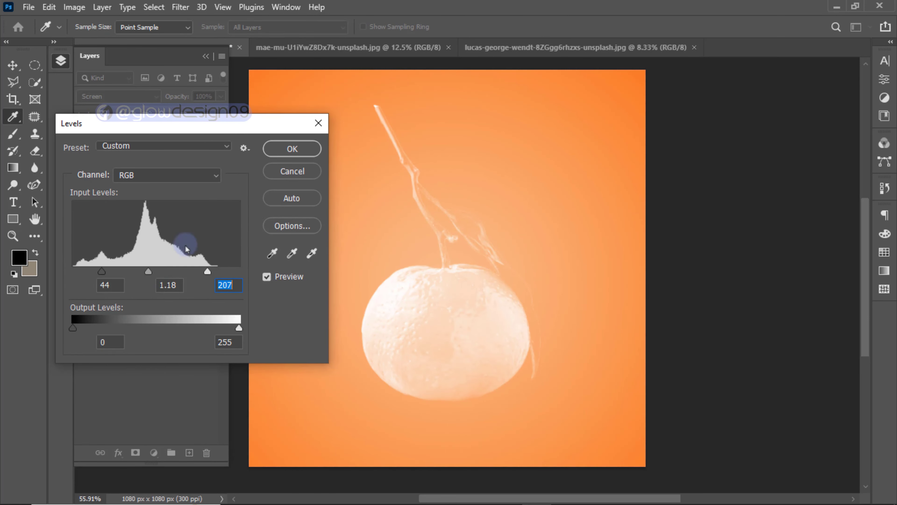
click(287, 158)
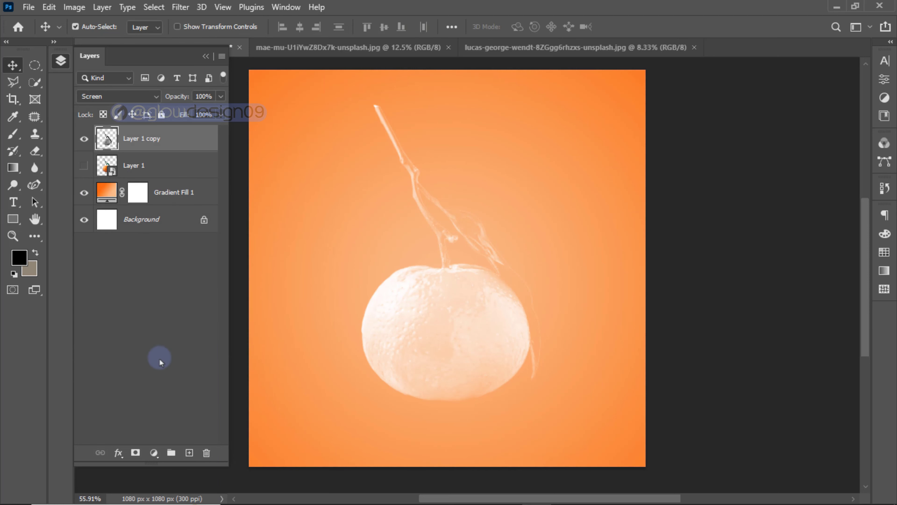
- Add a mask to Layer 1 copy and hide the fruit's lower half with a hard round 150 px black brush
click(136, 453)
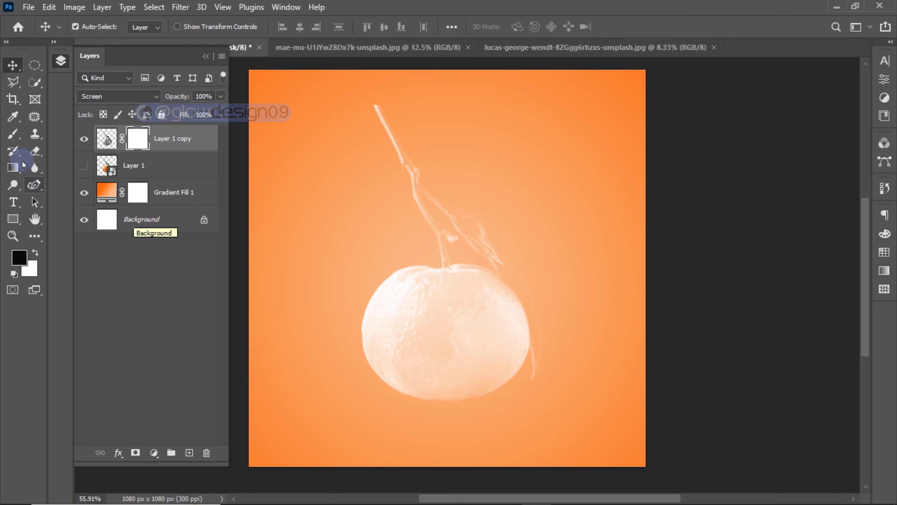
click(14, 134)
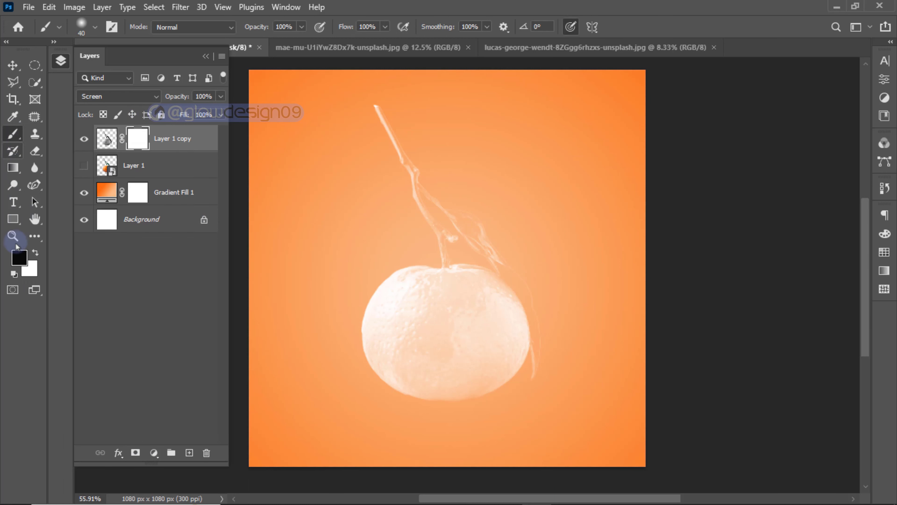
click(94, 31)
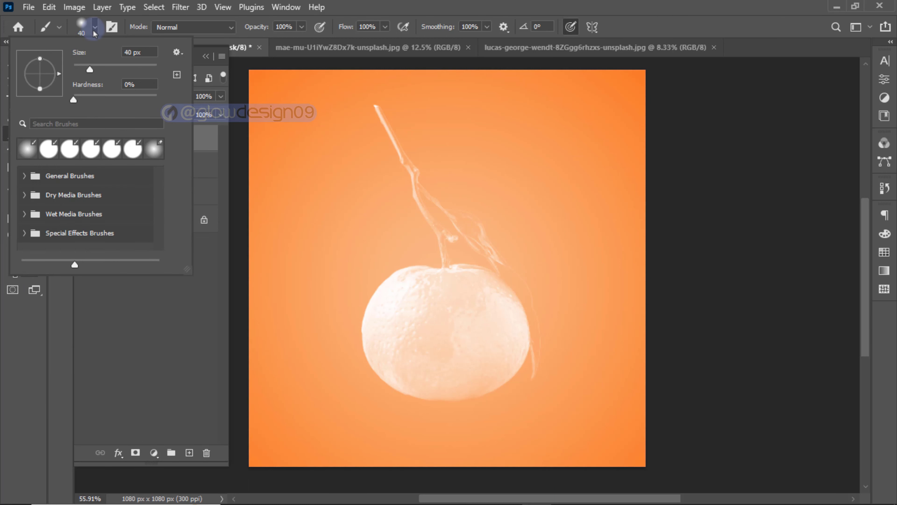
click(49, 150)
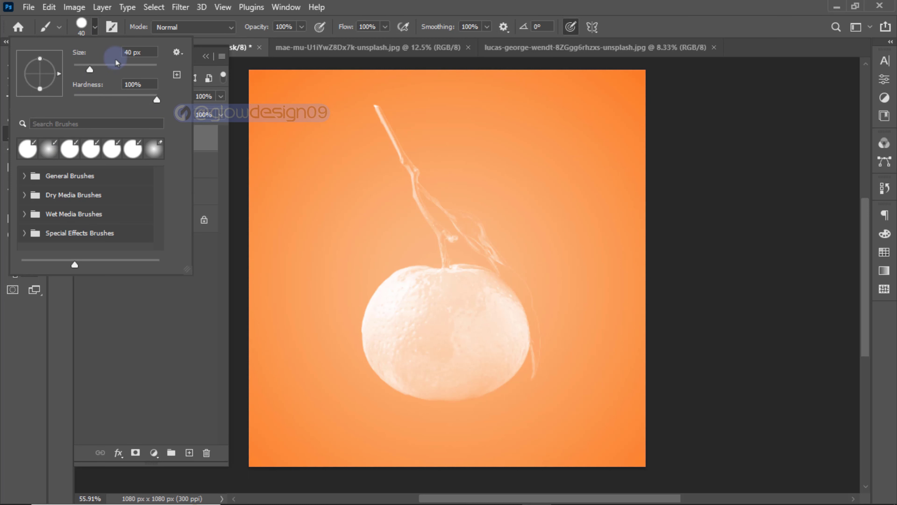
click(95, 27)
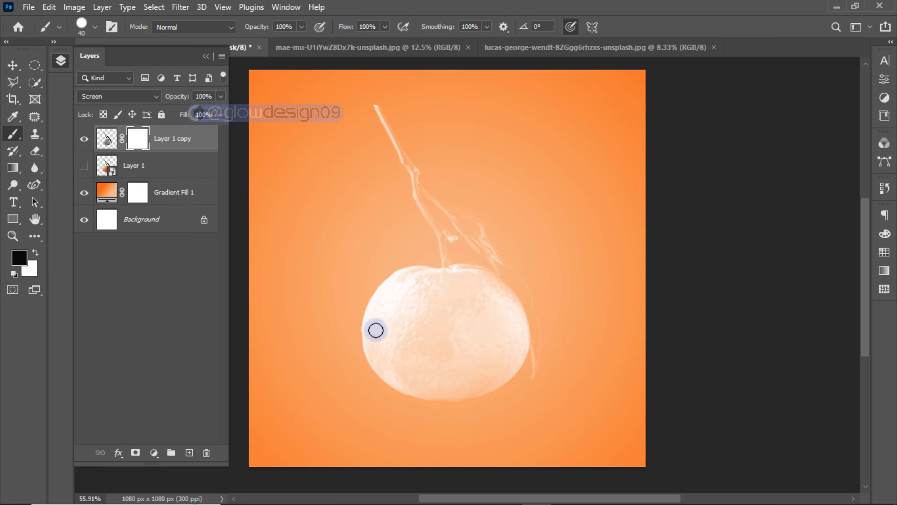
key(bracketright)
drag(347, 361, 615, 366)
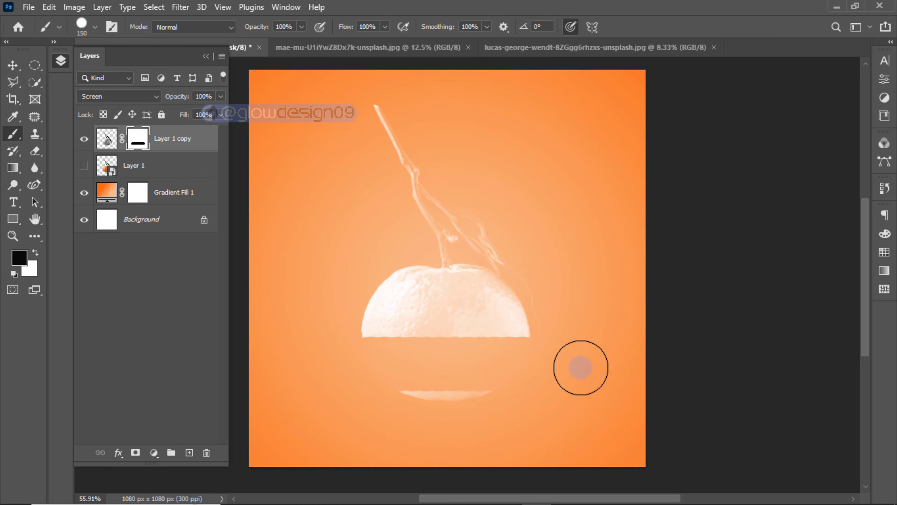
- Mask out the remaining bottom sliver, the stem and the leaf of the Screen-blended fruit copy
mouse_move(521, 392)
mouse_down()
mouse_move(450, 348)
mouse_move(439, 239)
mouse_move(371, 107)
mouse_move(458, 172)
mouse_move(501, 244)
mouse_up()
scroll(501, 244, up, 5)
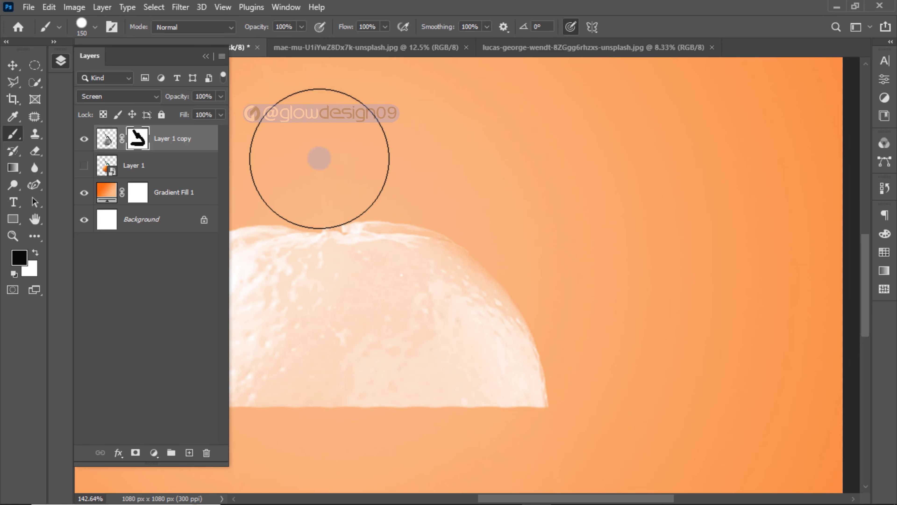
scroll(475, 160, down, 5)
scroll(525, 185, up, 1)
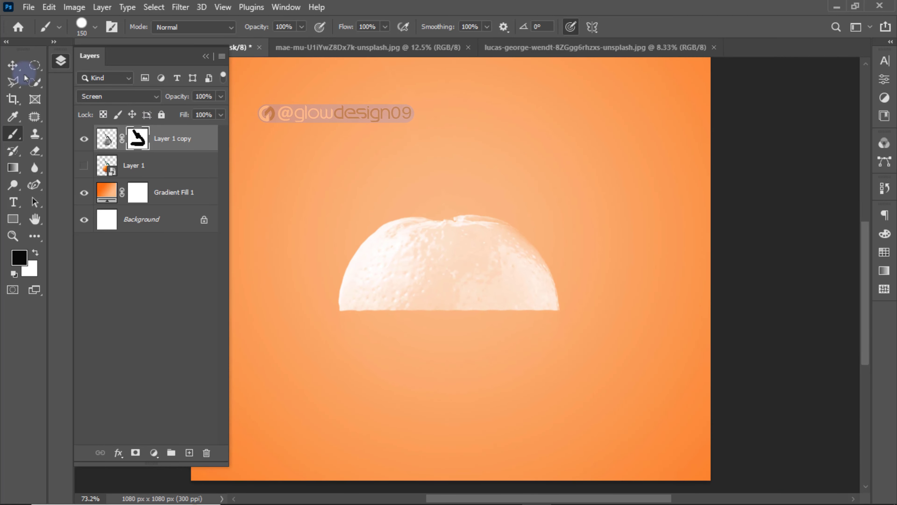
click(8, 66)
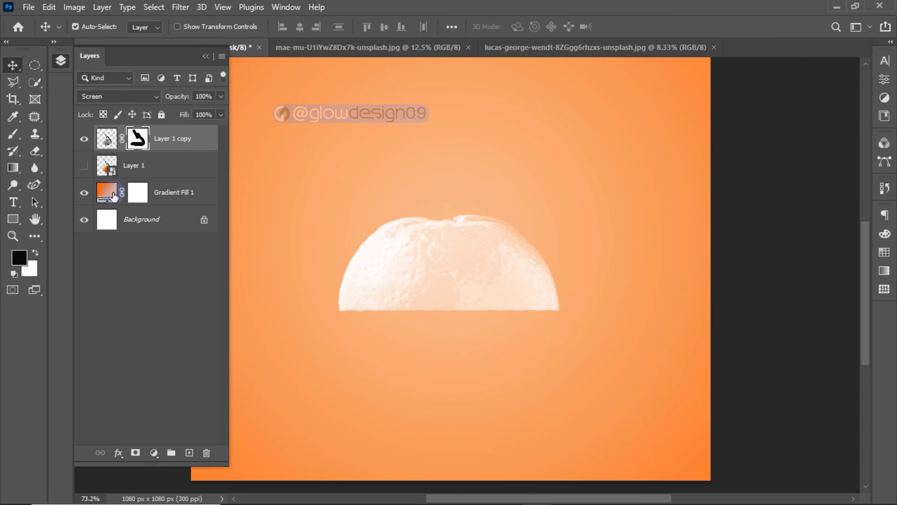
- Show Layer 1 and give it an inverted version of Layer 1 copy's mask
click(108, 169)
click(83, 166)
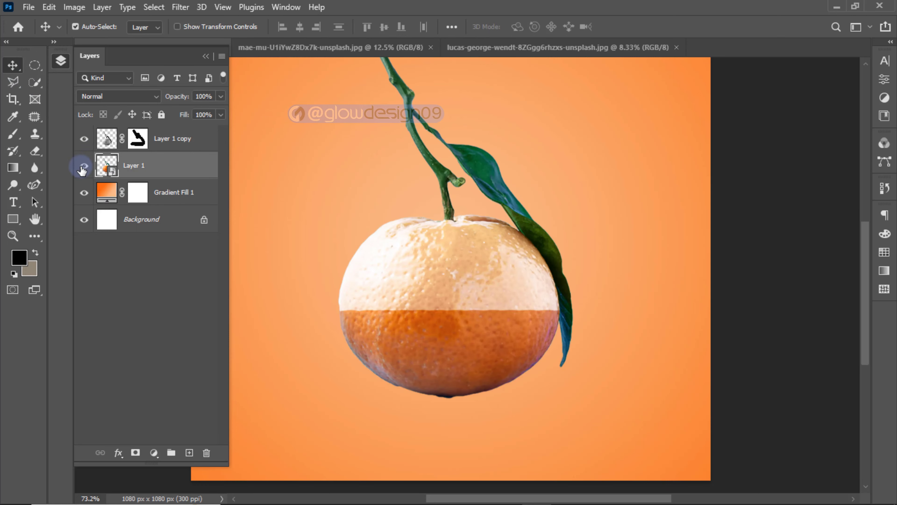
key(alt+bracketright)
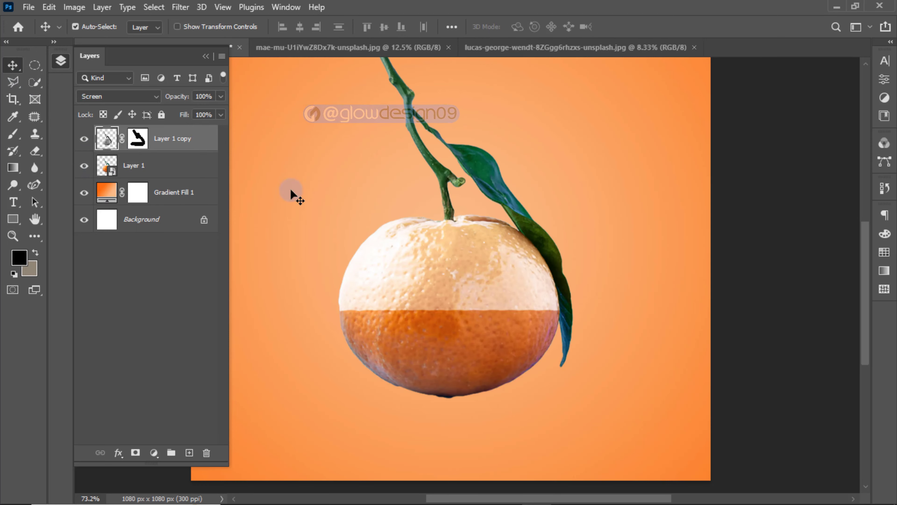
ctrl+click(141, 145)
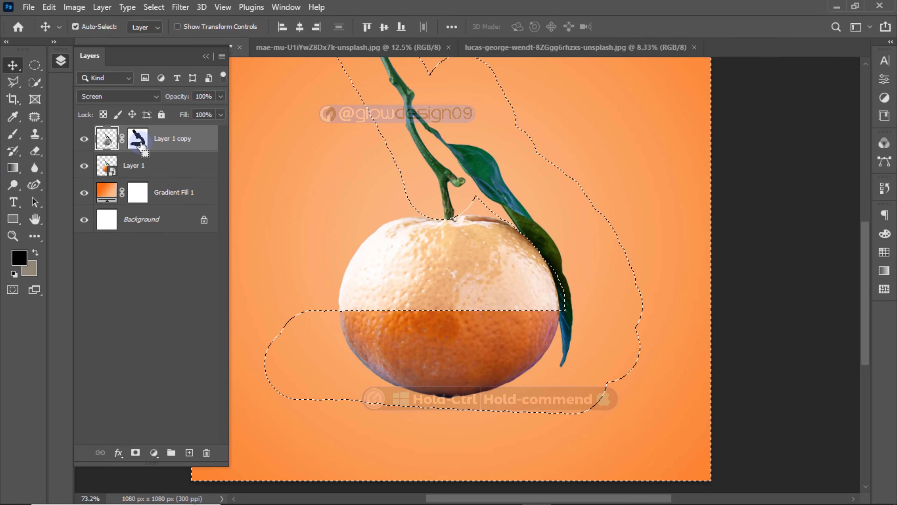
click(155, 165)
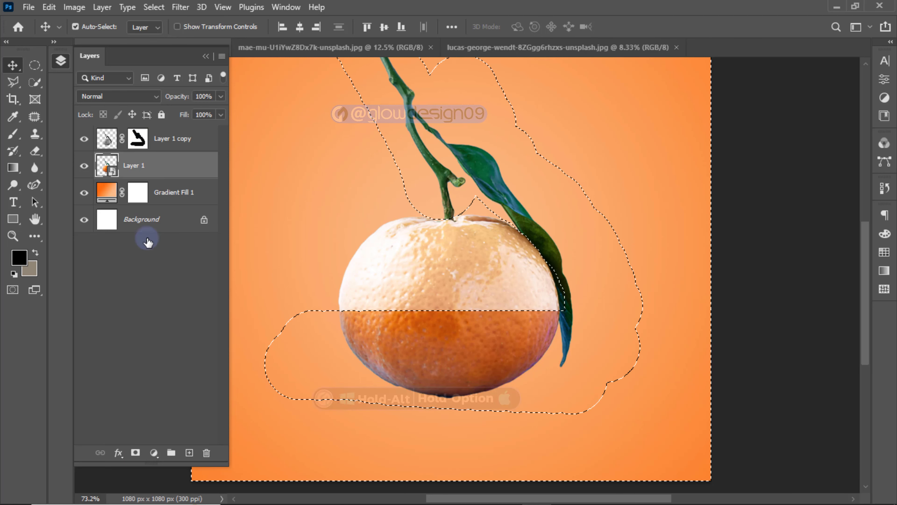
alt+click(135, 453)
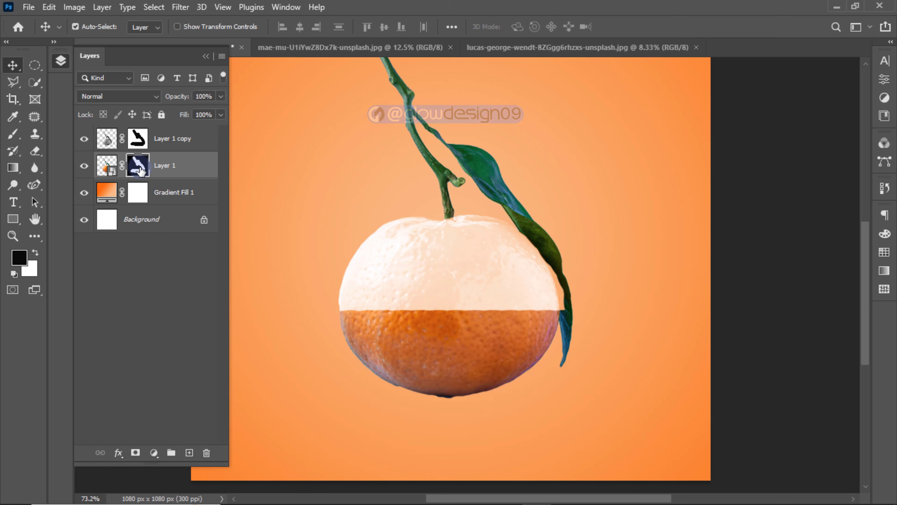
- Paint white on Layer 1's mask with a 30 px brush to restore the leaf where it borders the fruit
click(14, 135)
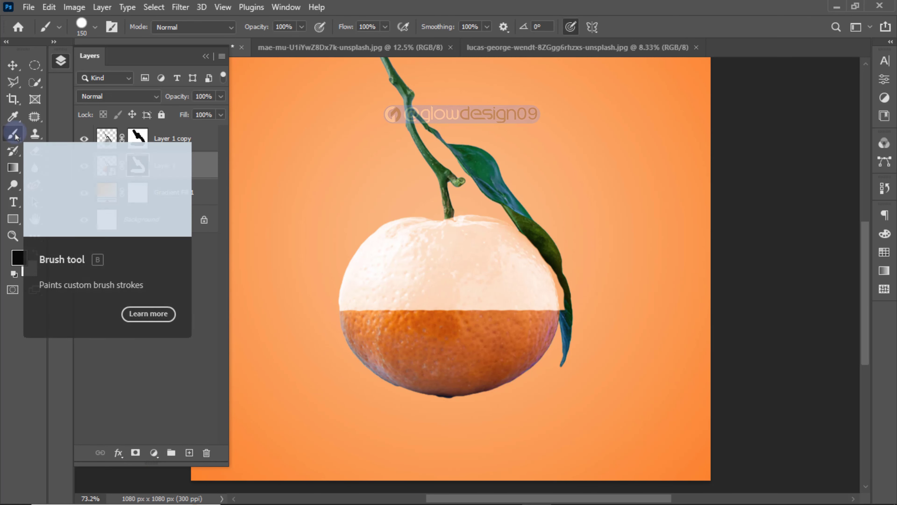
click(34, 236)
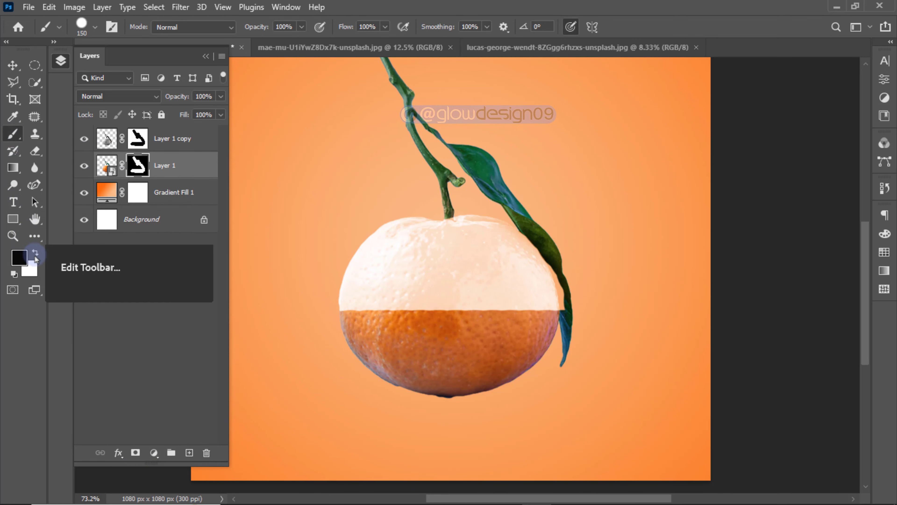
click(35, 253)
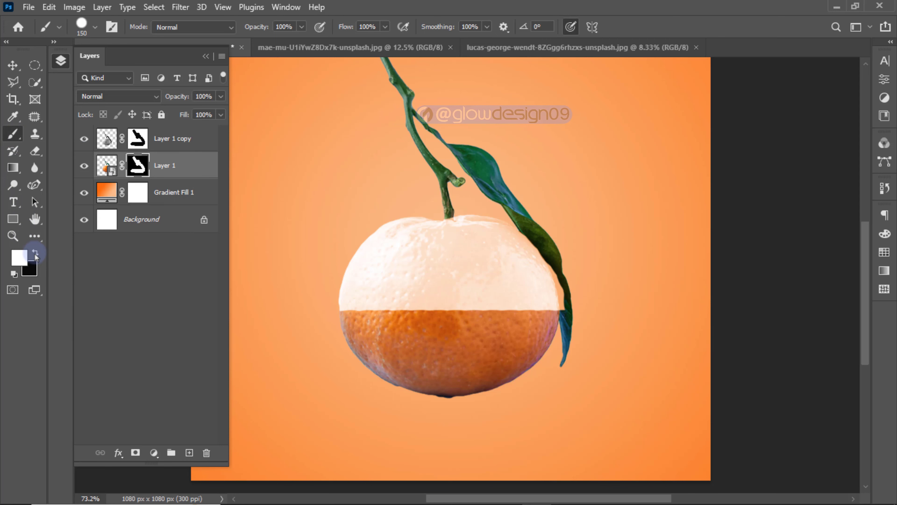
scroll(554, 272, up, 5)
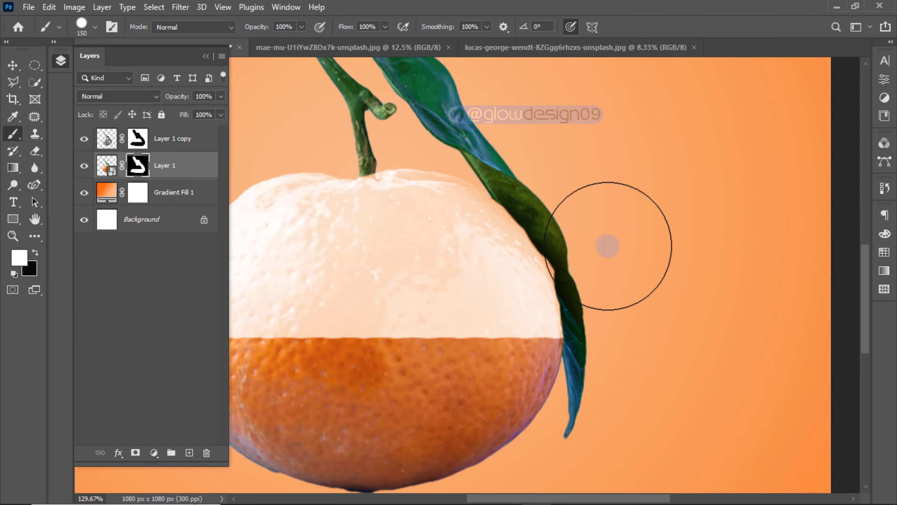
key(bracketleft)
key(bracketleft)
key(bracketleft)
key(bracketleft)
key(bracketleft)
key(bracketleft)
key(bracketleft)
key(bracketleft)
key(bracketleft)
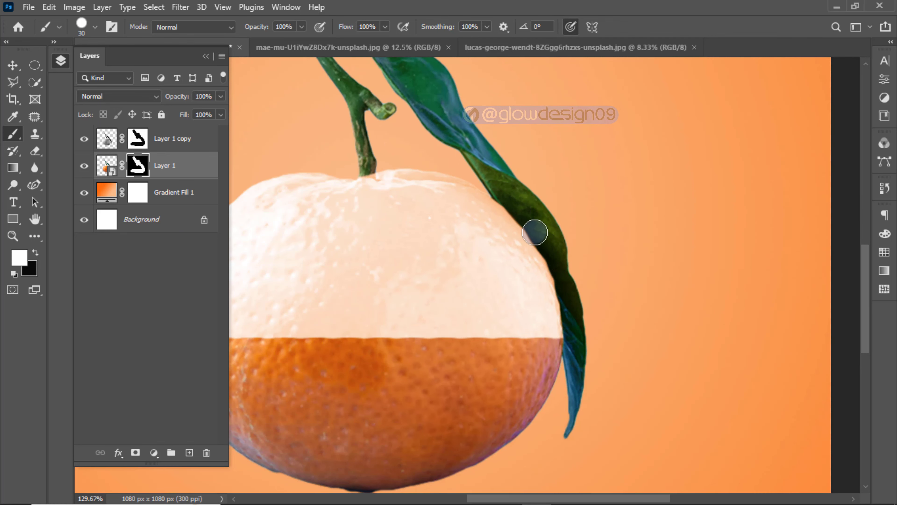
scroll(535, 233, up, 9)
drag(558, 220, 444, 92)
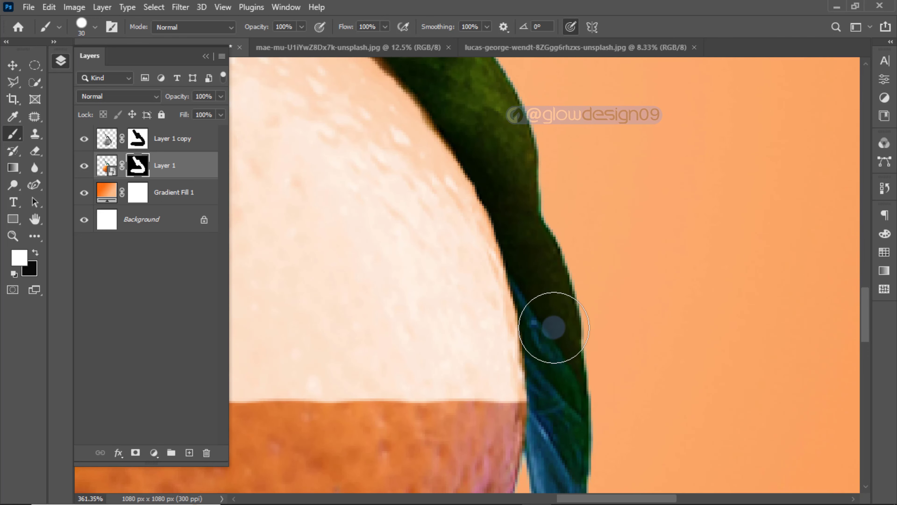
scroll(587, 364, down, 12)
drag(608, 340, 651, 335)
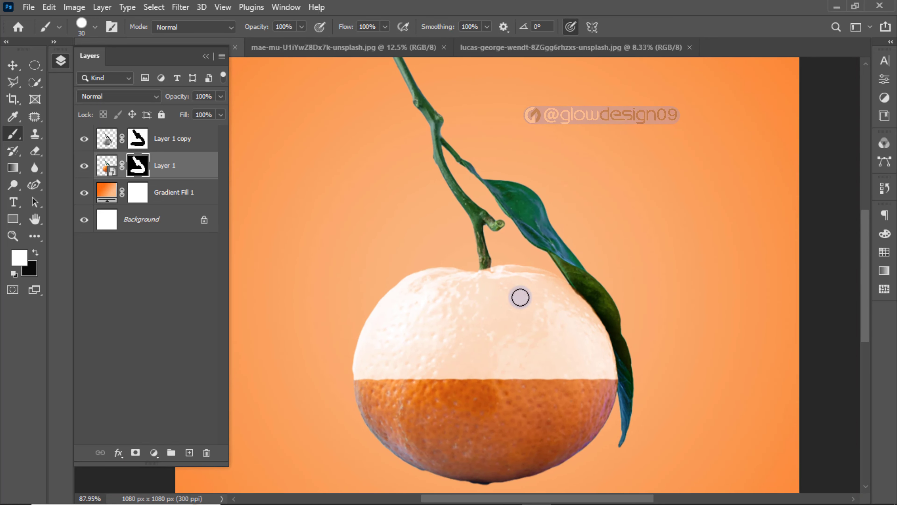
click(13, 66)
scroll(352, 202, down, 2)
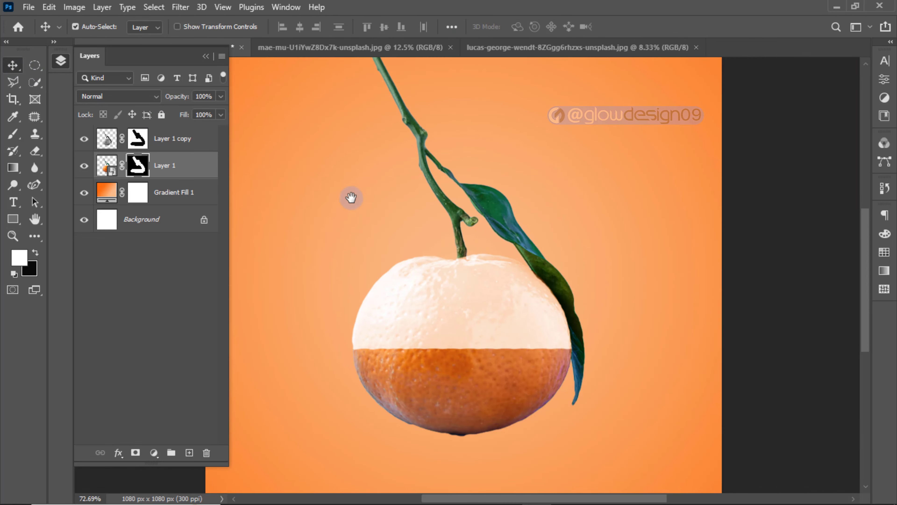
scroll(355, 198, down, 2)
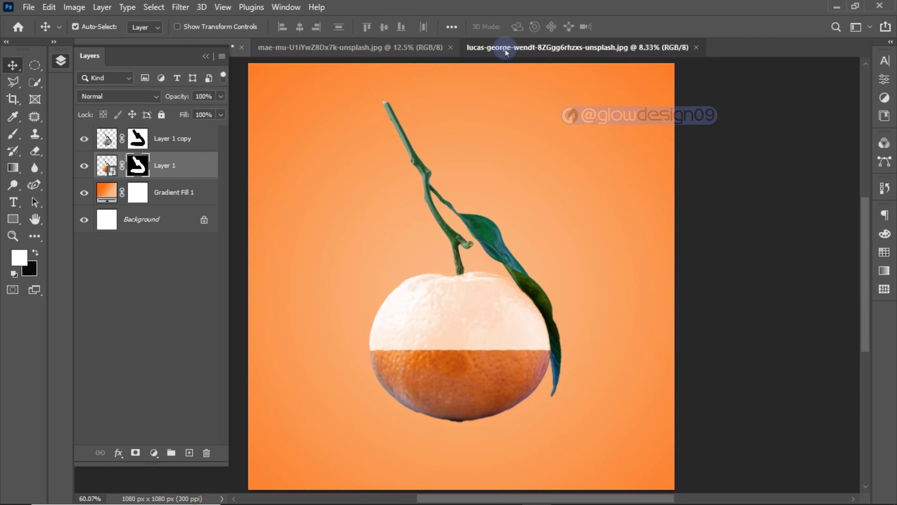
- In the sliced-orange photo, isolate the upper slice with an elliptical selection mask and convert the layer to a smart object
click(506, 49)
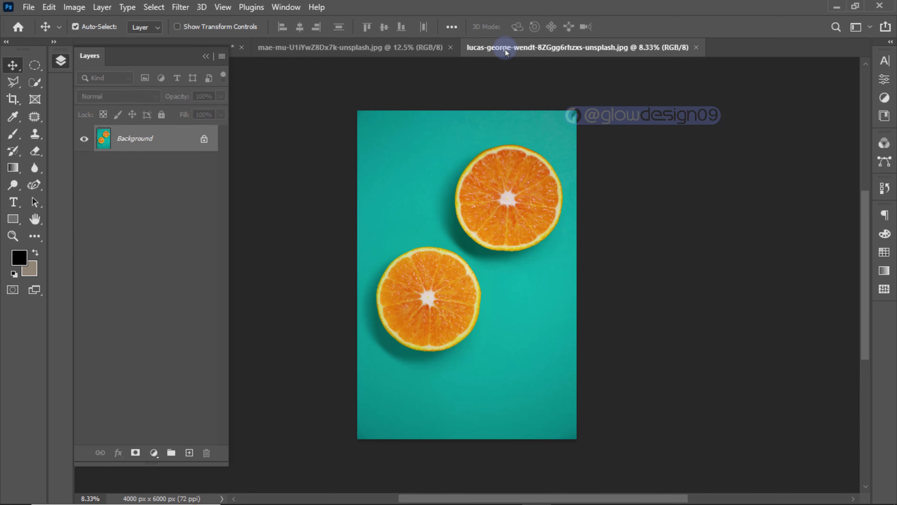
click(32, 70)
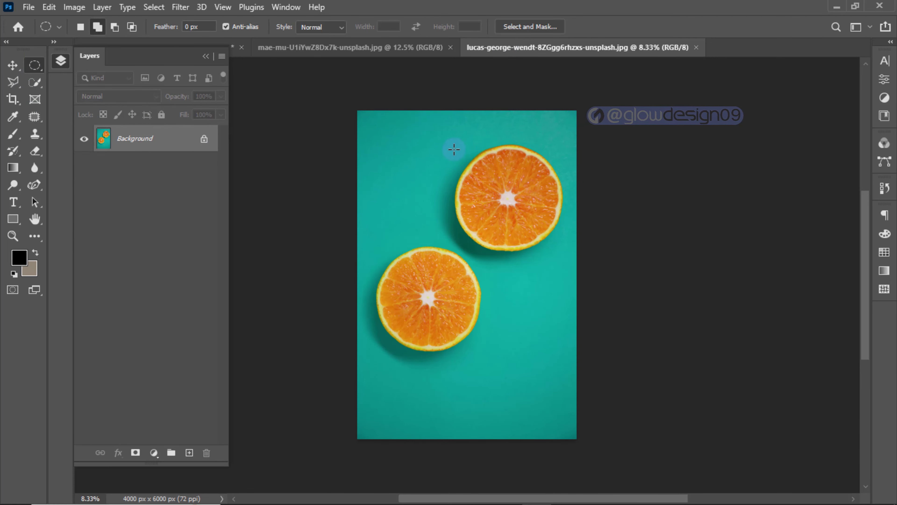
drag(454, 149, 590, 251)
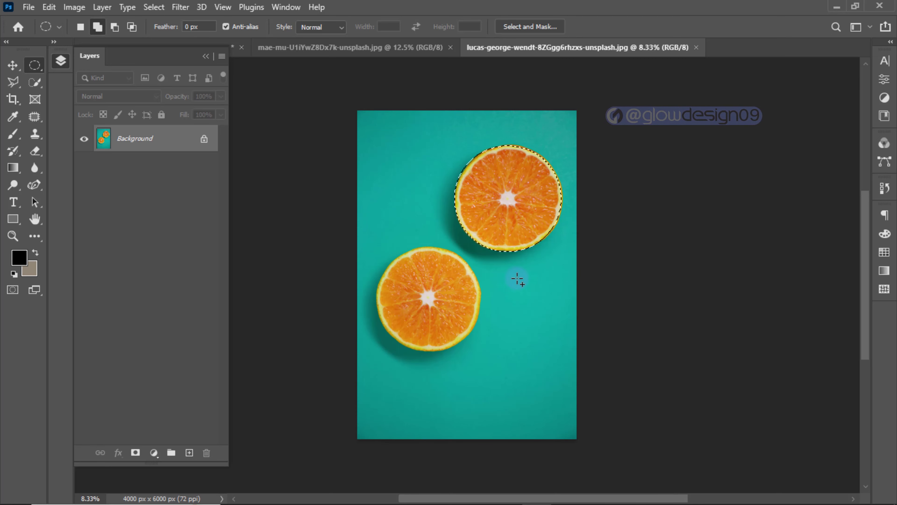
click(135, 452)
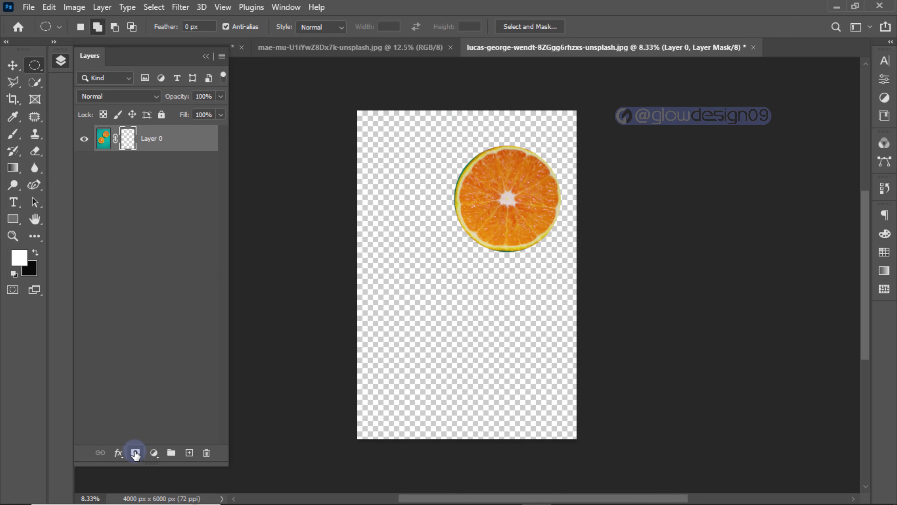
right_click(152, 152)
click(218, 183)
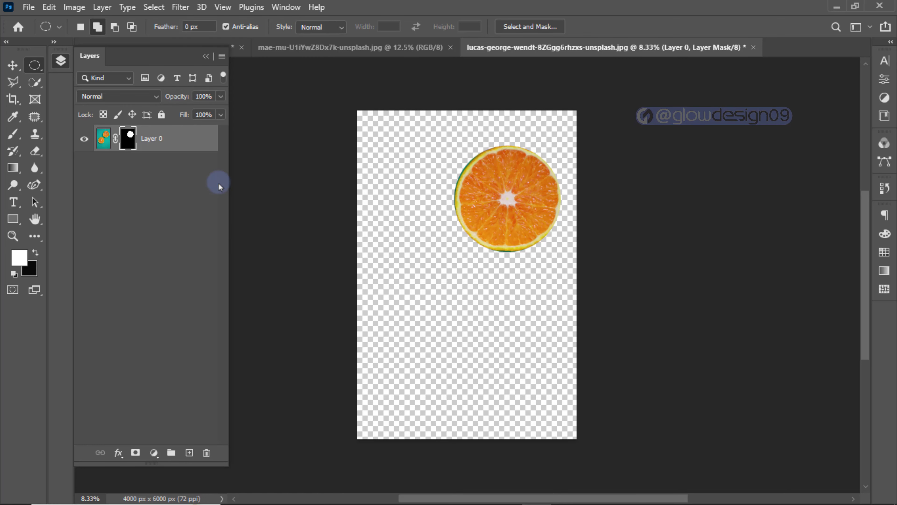
- Bring the isolated orange slice into the Untitled-1 fruit composition
click(10, 66)
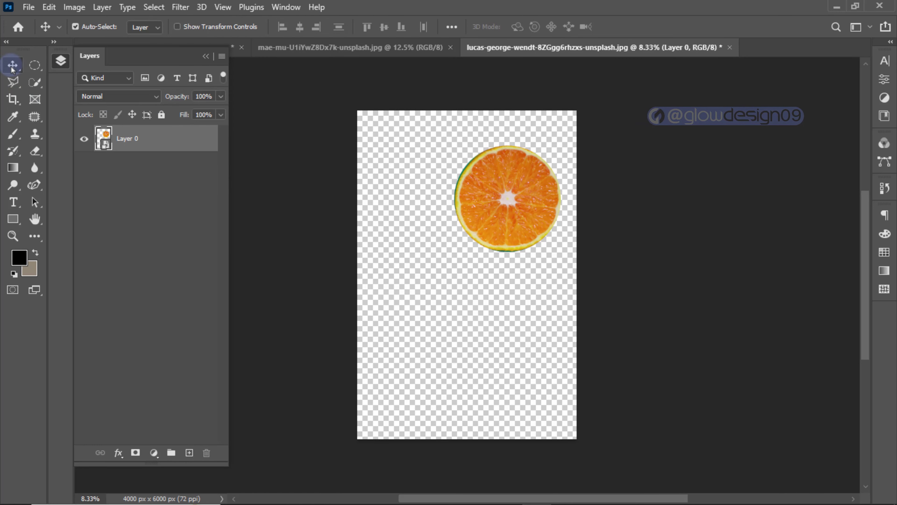
click(206, 56)
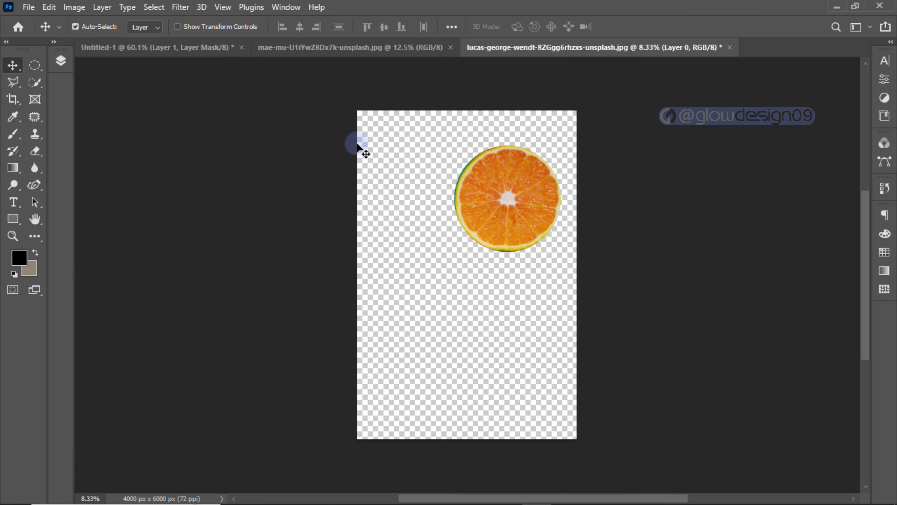
drag(487, 196, 172, 50)
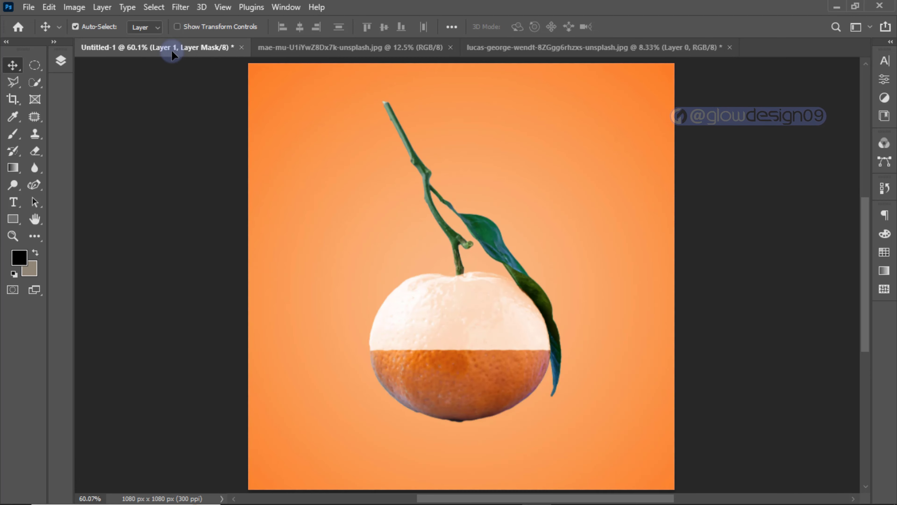
drag(439, 259, 439, 257)
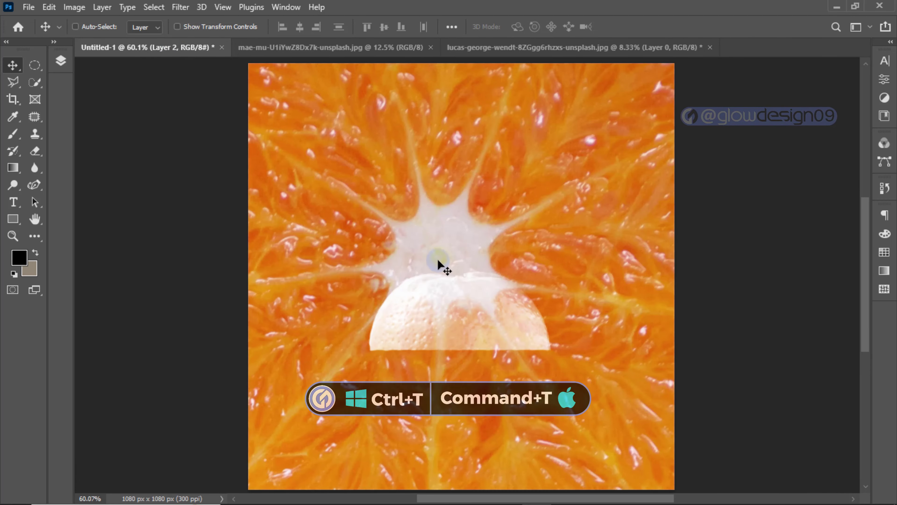
- Scale the orange slice down to roughly the fruit's width, flatten it into an ellipse and apply the transform
key(ctrl+t)
scroll(416, 267, down, 10)
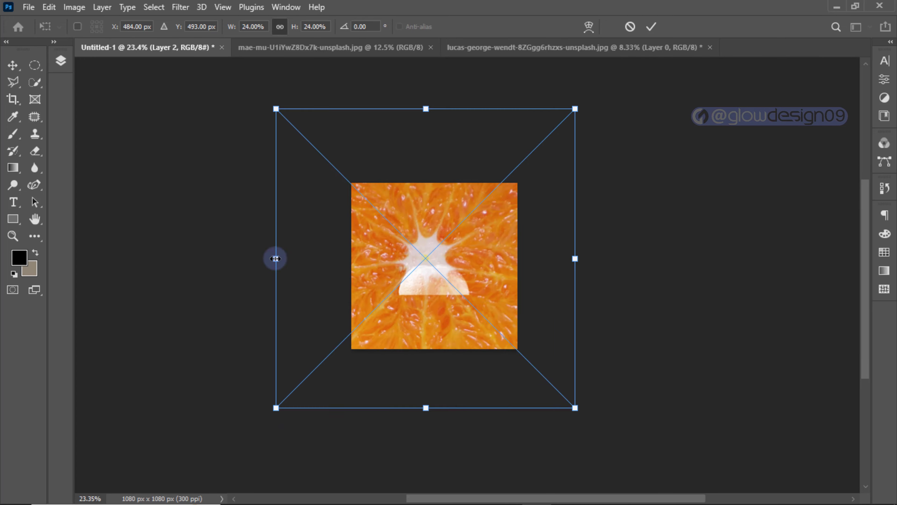
drag(275, 259, 397, 259)
scroll(428, 297, up, 7)
drag(423, 172, 423, 238)
click(60, 61)
key(Return)
- Move the slice layer to the top of the stack and fit it onto the fruit's cut line at 5.69% width and 0.56% height
drag(135, 163, 134, 126)
key(ctrl+t)
drag(417, 251, 452, 307)
scroll(426, 296, up, 10)
drag(453, 252, 454, 259)
drag(249, 290, 260, 291)
scroll(265, 296, up, 4)
drag(827, 277, 819, 277)
drag(538, 242, 538, 260)
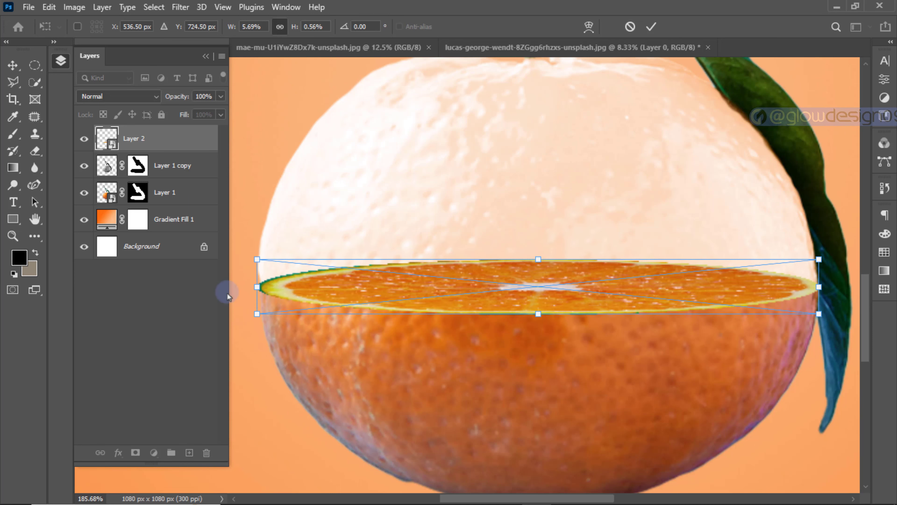
click(257, 286)
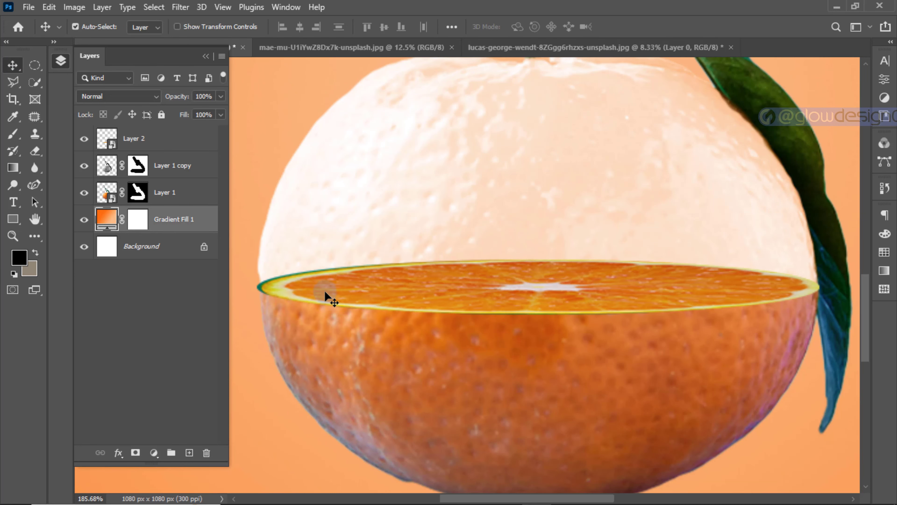
- Narrow the slice layer to 5.64% width so it fits the fruit's cut line and apply the transform
click(324, 289)
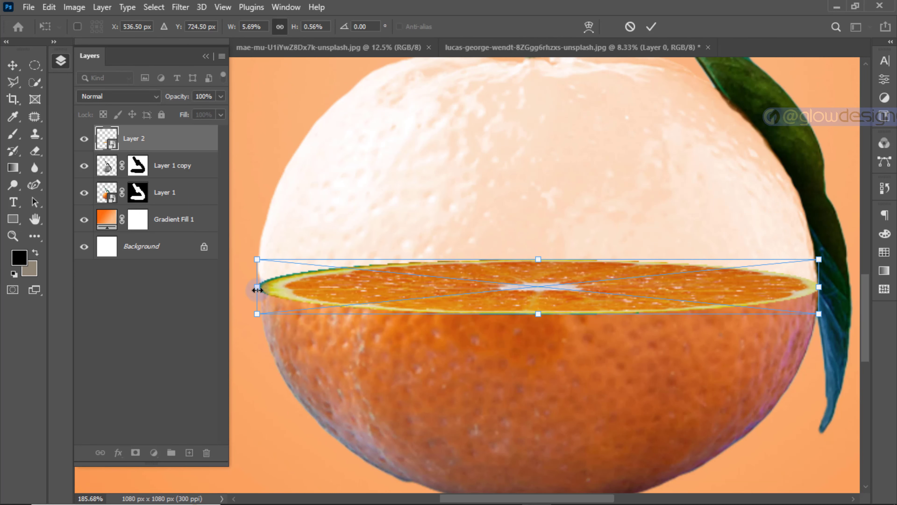
click(257, 290)
click(13, 65)
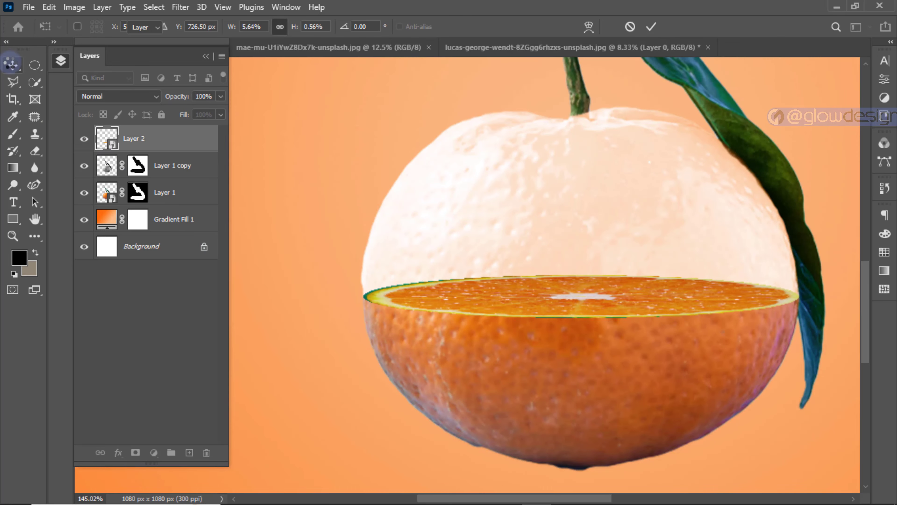
click(262, 184)
scroll(263, 185, down, 3)
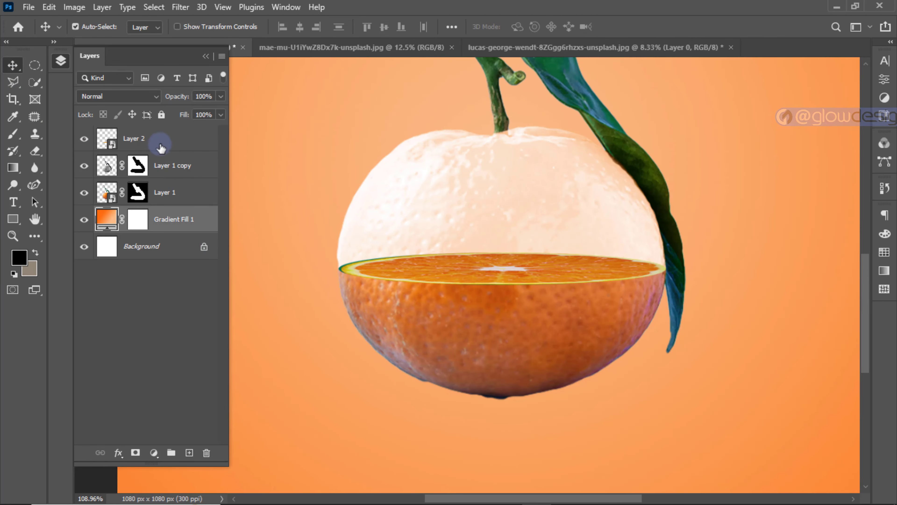
- Place the slice layer directly below Layer 1 copy, target the Layer 1 copy mask and restore the default colors
drag(161, 146, 159, 175)
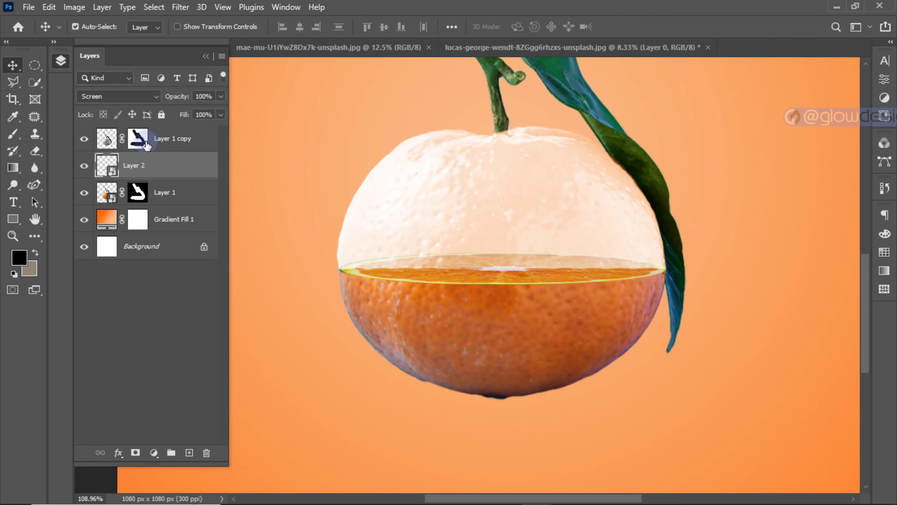
click(135, 141)
click(137, 138)
key(d)
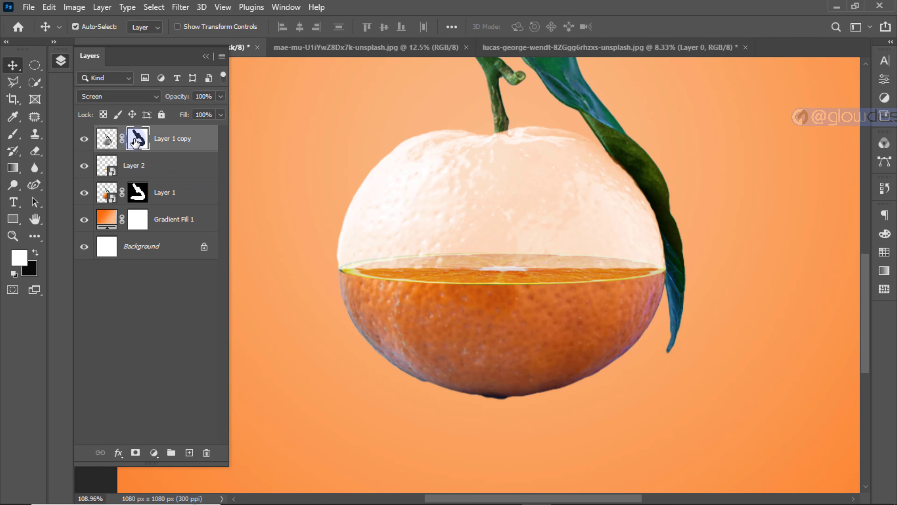
- Paint black over the slice area on the mask with a 30 px brush at 0% hardness, 50% opacity and 50% flow
click(13, 134)
click(36, 252)
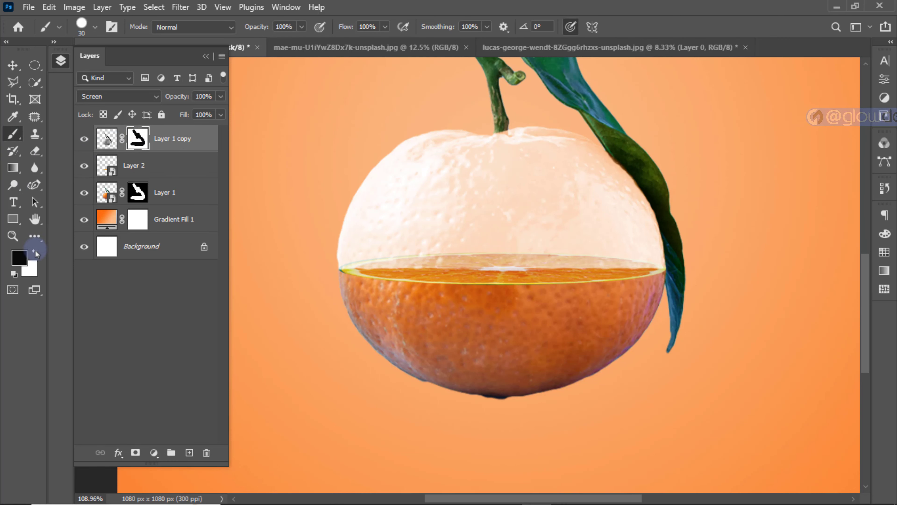
click(95, 28)
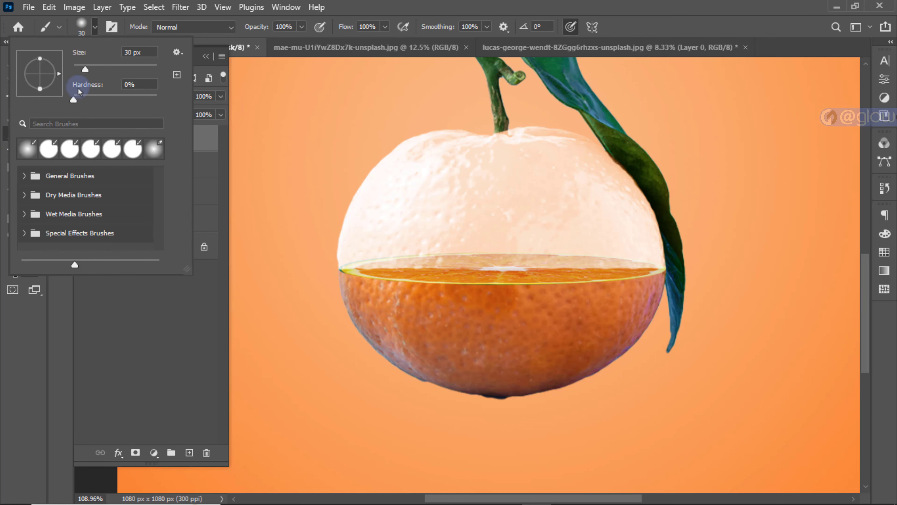
click(85, 25)
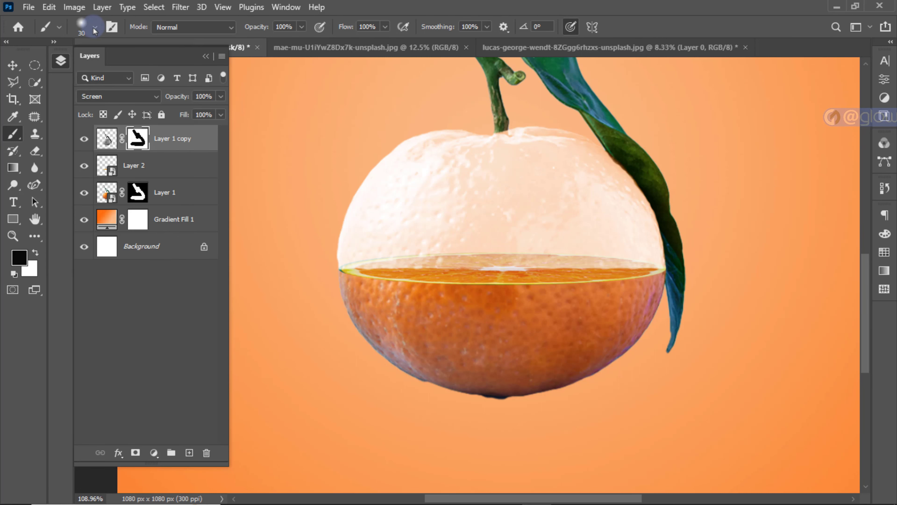
click(301, 27)
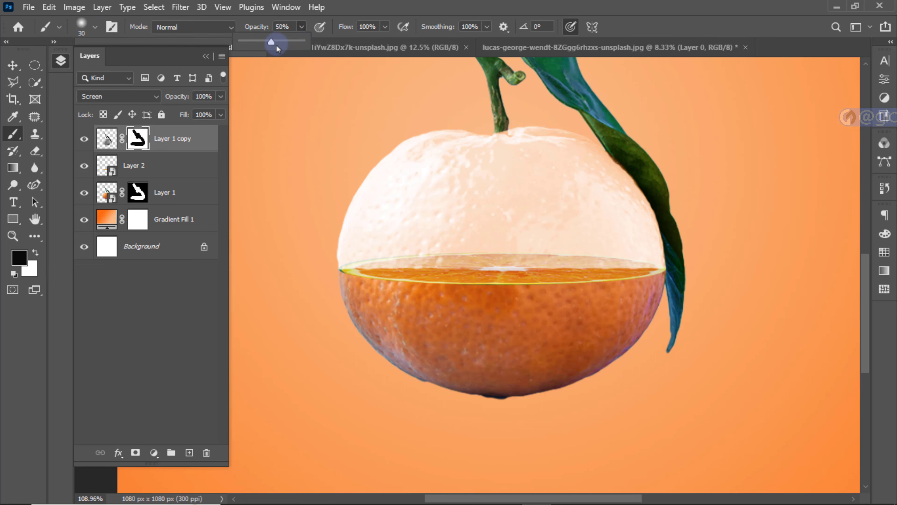
click(385, 28)
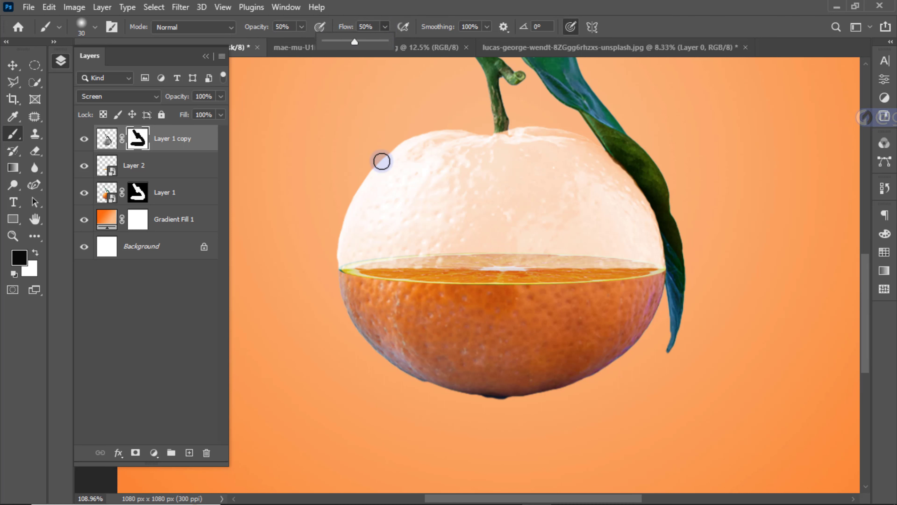
mouse_move(353, 269)
mouse_down()
mouse_move(580, 268)
mouse_move(339, 279)
mouse_move(641, 272)
mouse_move(579, 276)
mouse_up()
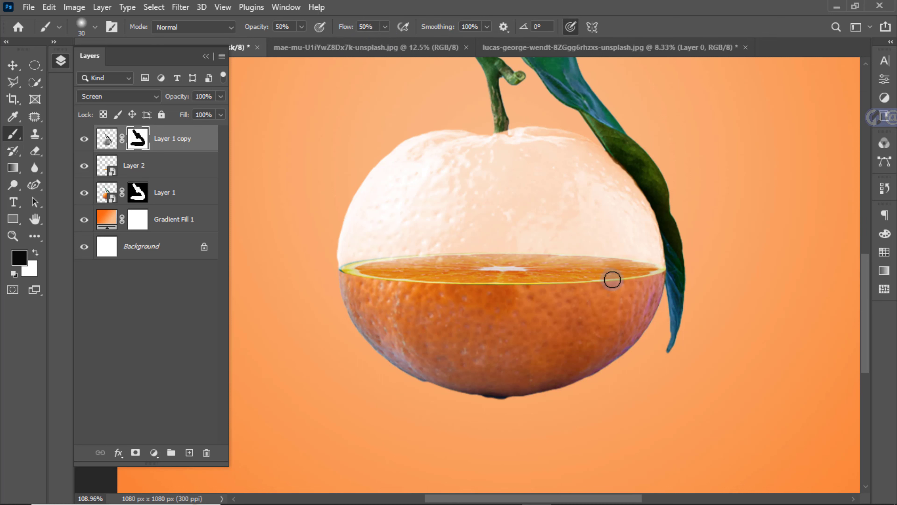
- Paint white over the slice on the same mask to partly bring back the translucent pale overlay
click(35, 253)
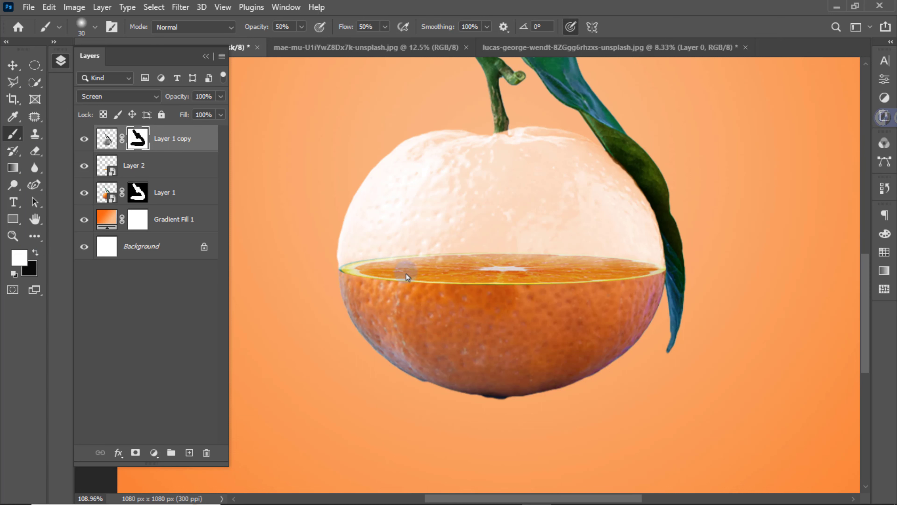
mouse_move(407, 276)
mouse_down()
mouse_move(581, 274)
mouse_move(357, 276)
mouse_up()
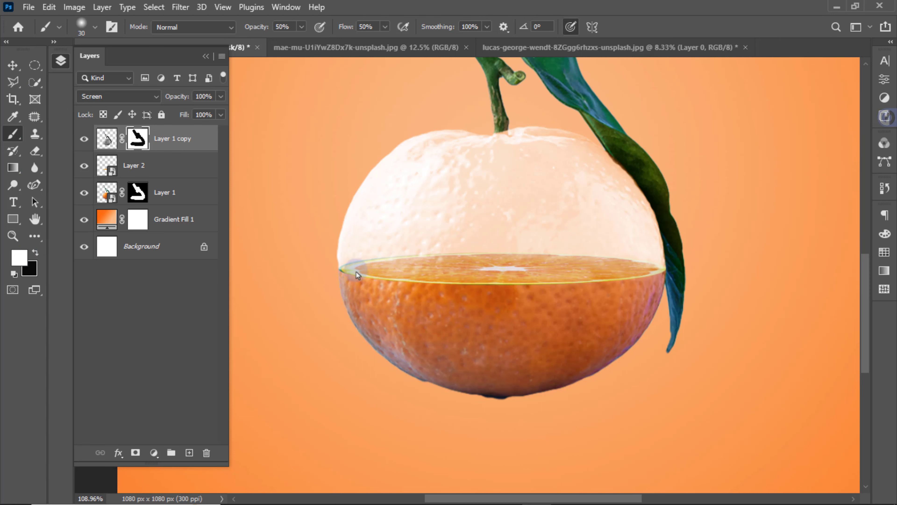
key(v)
scroll(466, 324, down, 2)
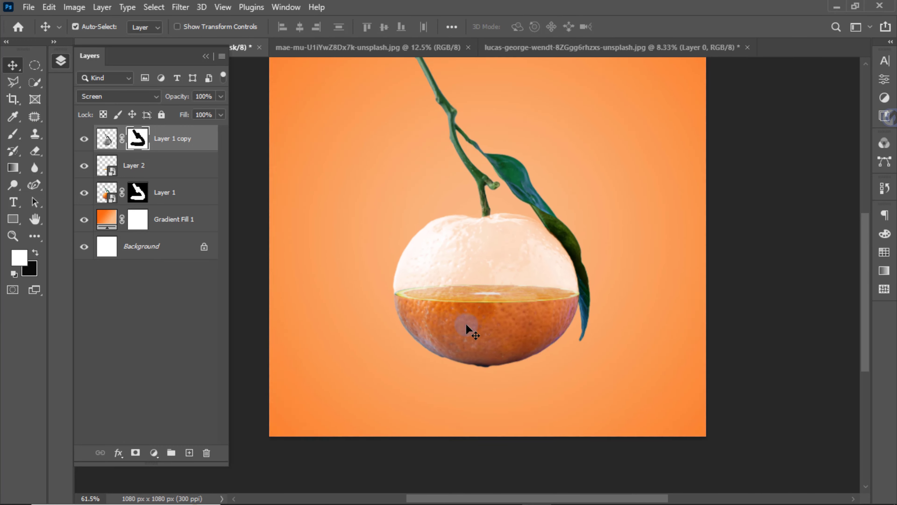
scroll(467, 324, down, 1)
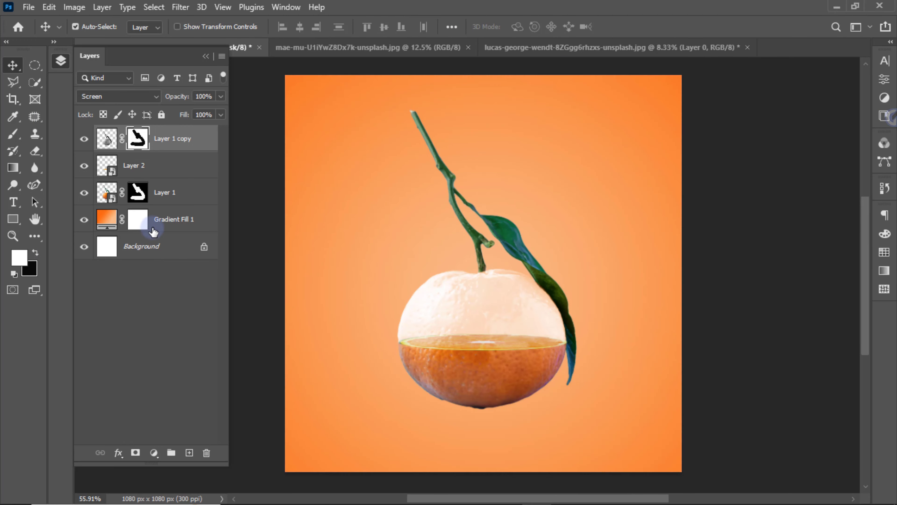
- Add a new layer above the gradient fill and paint one soft black 30 px dab under the fruit at 100% opacity and flow
click(153, 231)
click(189, 452)
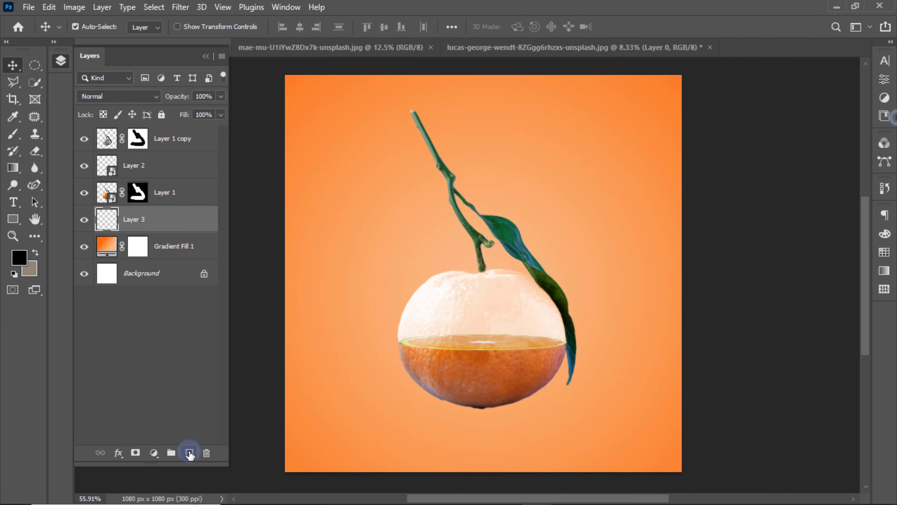
click(12, 134)
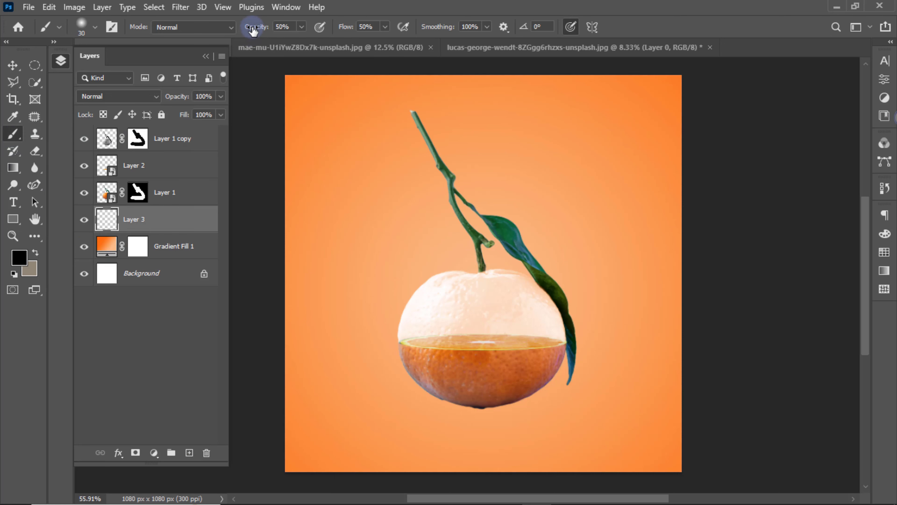
drag(253, 30, 406, 35)
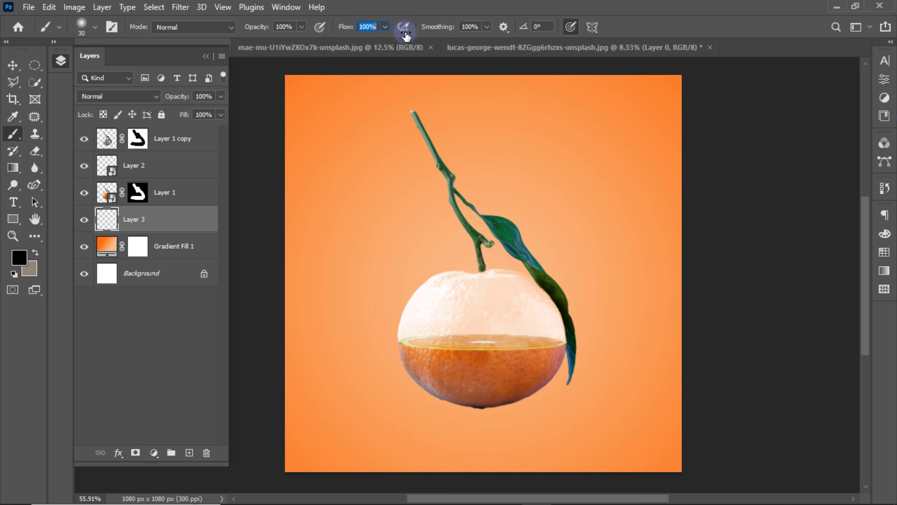
click(482, 411)
- Stretch the black dab to 1736.17% width as a flat shadow, align it with the fruit's base and apply the transform
click(13, 66)
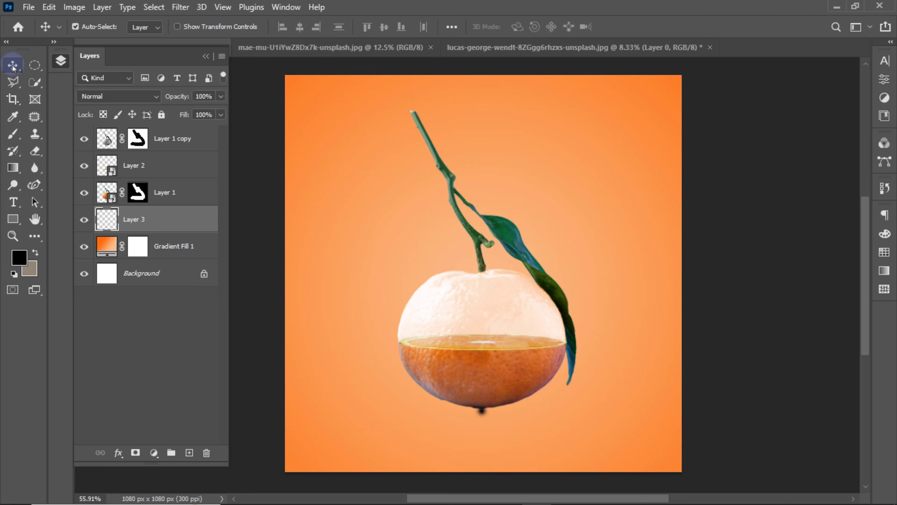
key(ctrl+t)
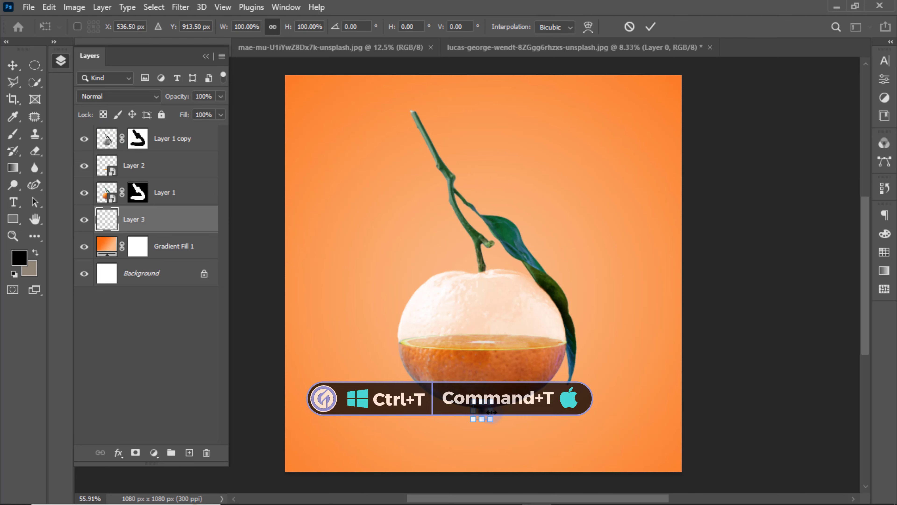
drag(495, 413, 639, 411)
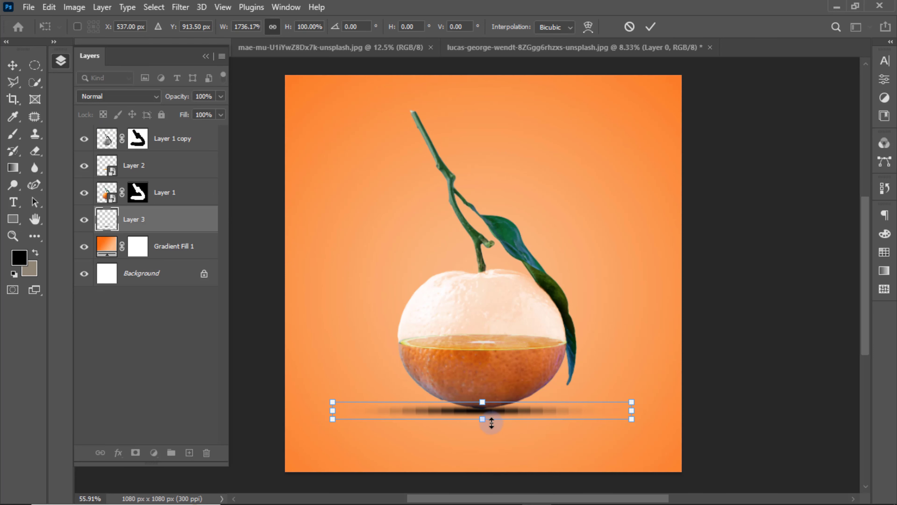
scroll(491, 421, up, 6)
drag(477, 400, 478, 395)
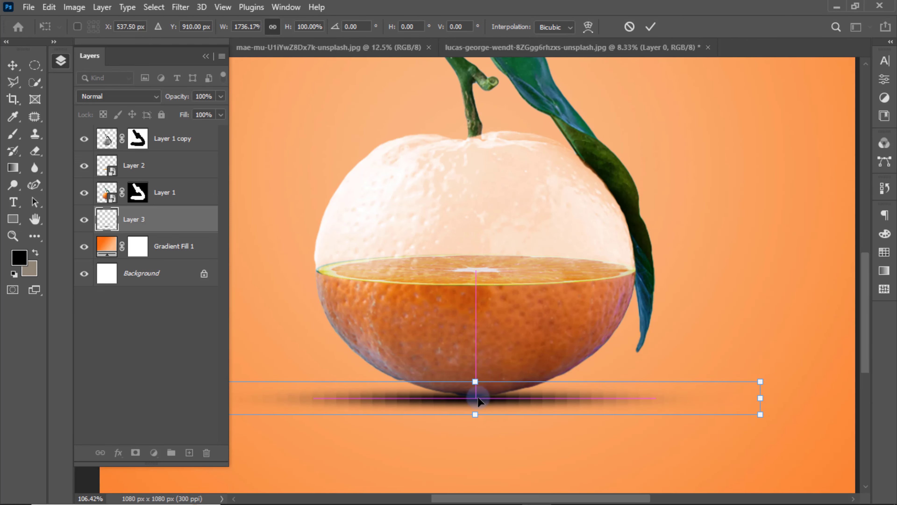
scroll(478, 394, up, 4)
key(Return)
scroll(455, 334, down, 8)
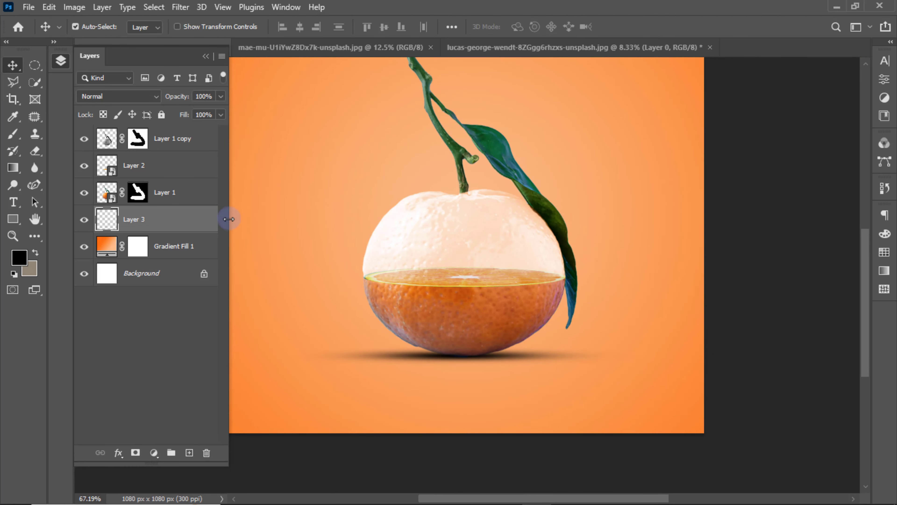
- Lower the shadow layer's opacity to 76% and deselect the layer
drag(177, 96, 169, 103)
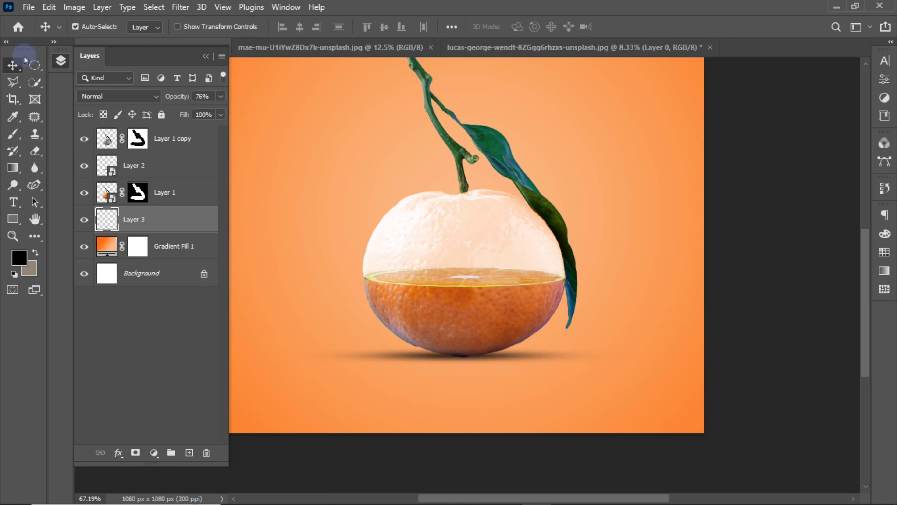
click(757, 221)
scroll(561, 340, down, 2)
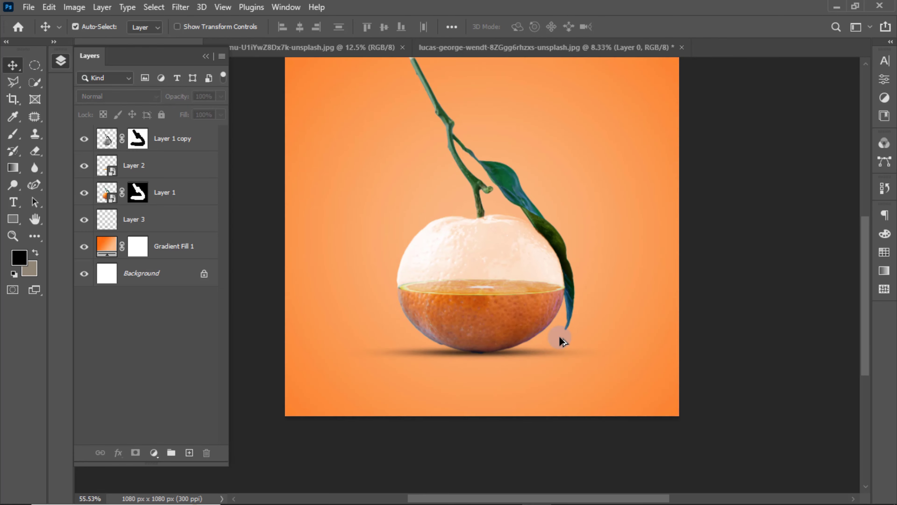